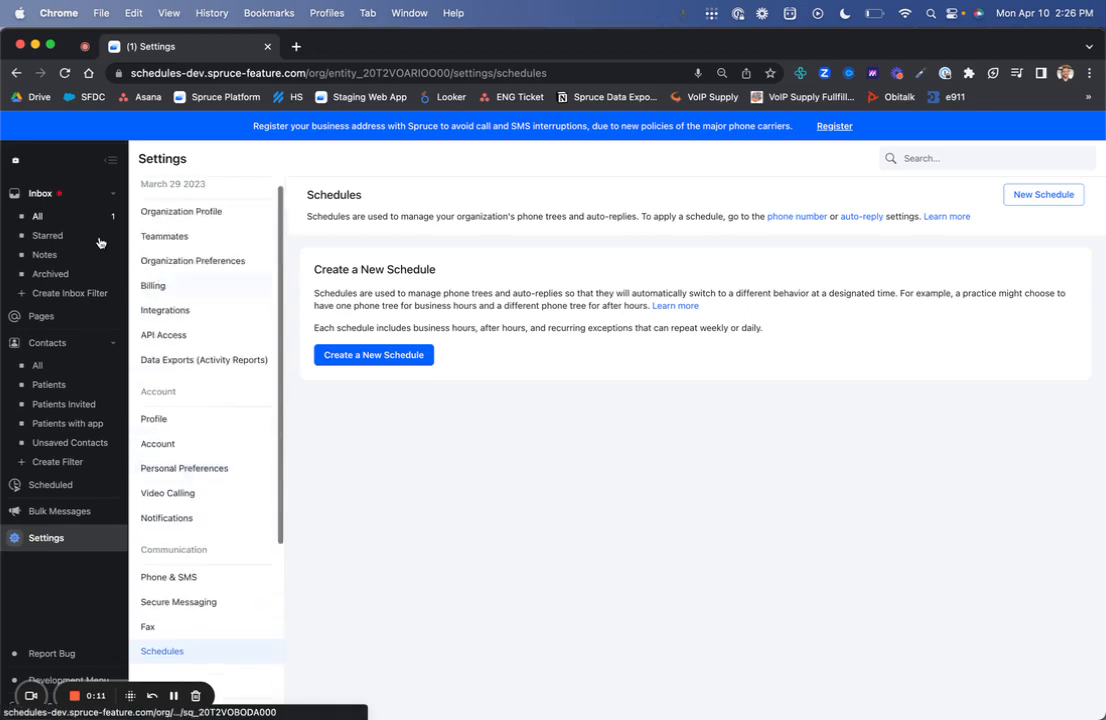
Open the organization's Schedules settings
{"action": "left_click", "coordinate": [55, 541]}
{"action": "scroll", "coordinate": [230, 642], "scroll_direction": "down", "scroll_amount": 2}
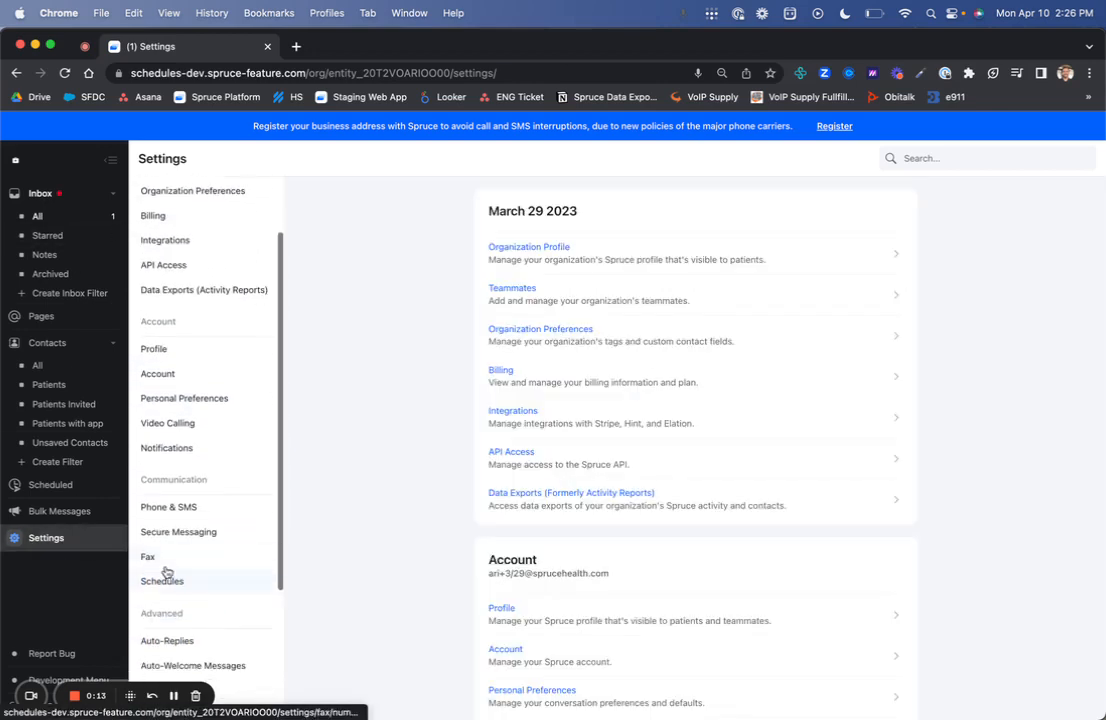
{"action": "left_click", "coordinate": [160, 558]}
{"action": "left_click", "coordinate": [162, 581]}
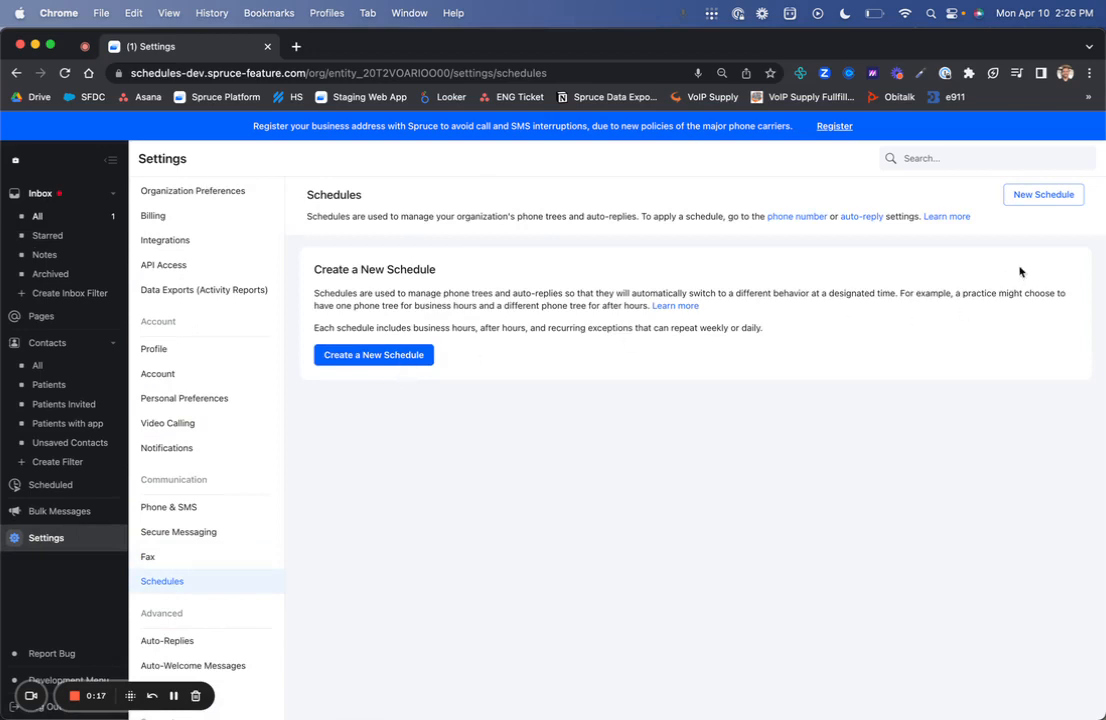
Start a new schedule named "Main Practice Hours" in the (GMT-05:00) Eastern Time zone
{"action": "left_click", "coordinate": [1043, 199]}
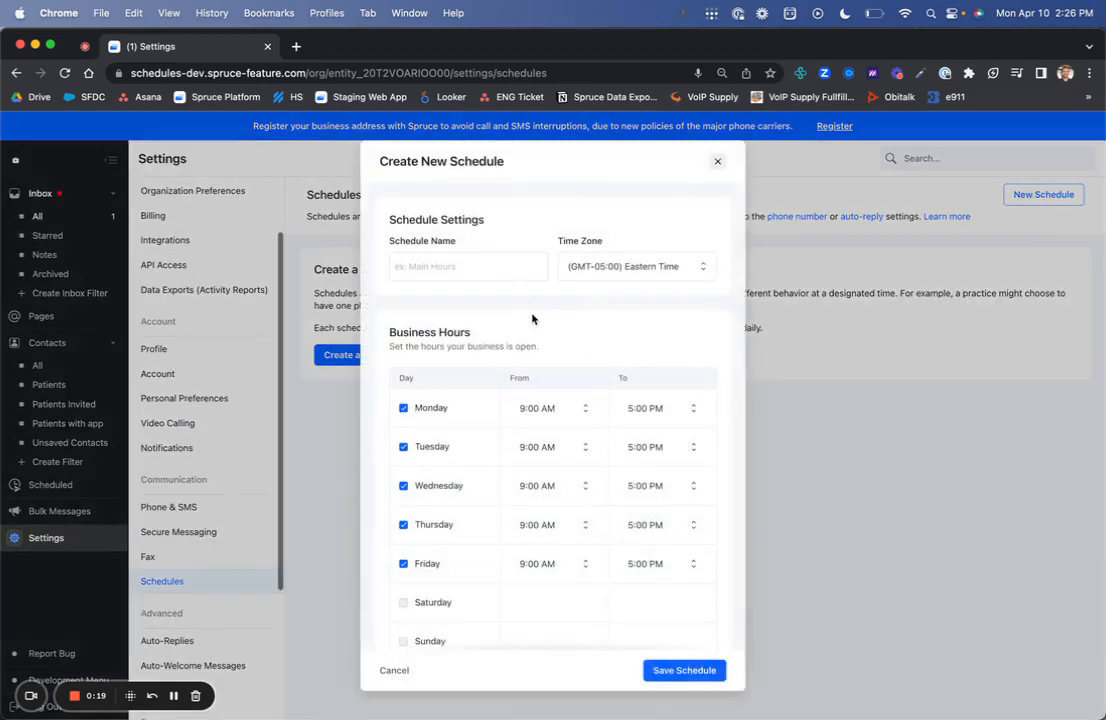
{"action": "left_click", "coordinate": [508, 272]}
{"action": "type", "text": "Main Practice"}
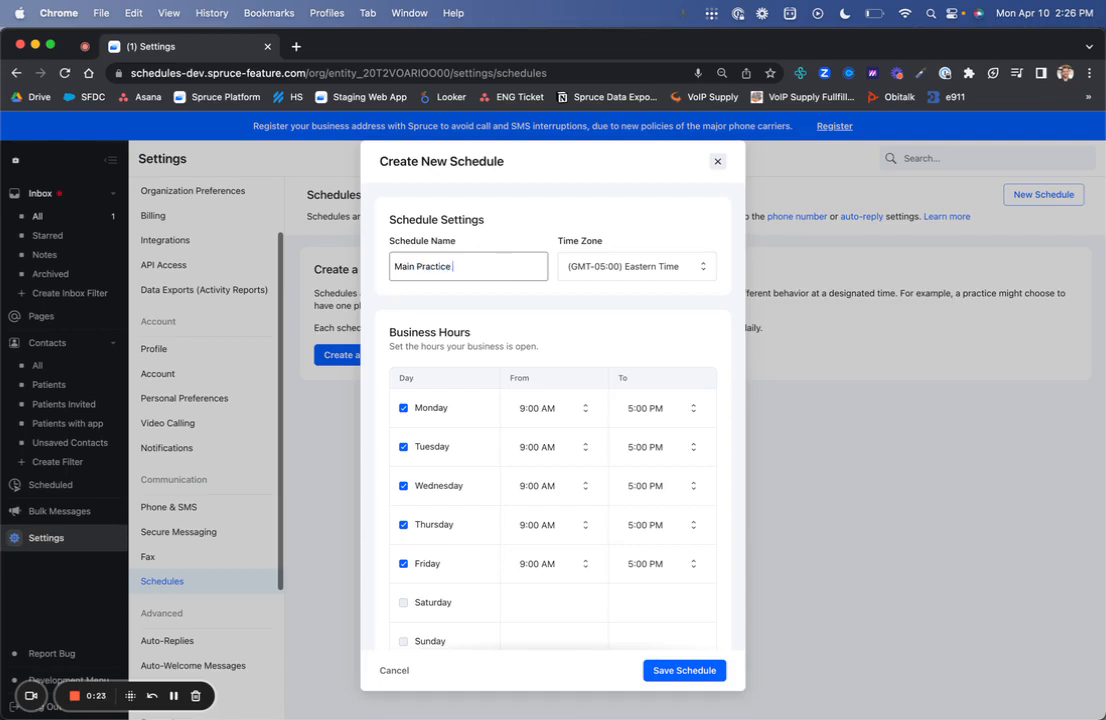
{"action": "type", "text": " Hours"}
{"action": "left_click", "coordinate": [617, 268]}
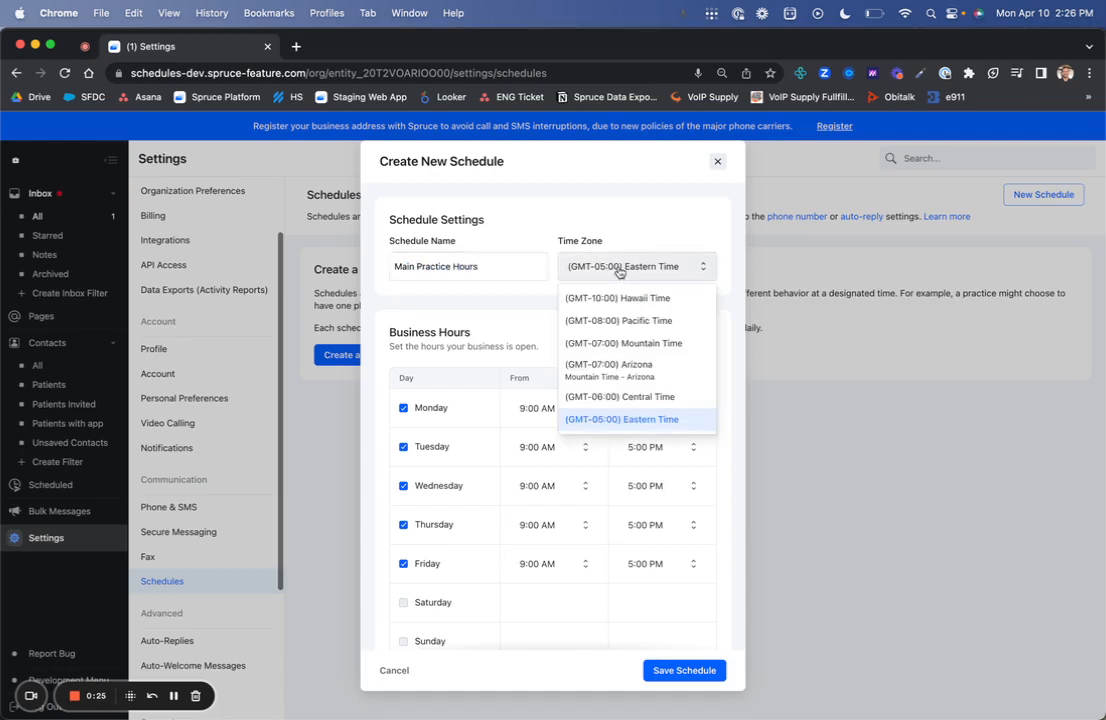
{"action": "left_click", "coordinate": [632, 417]}
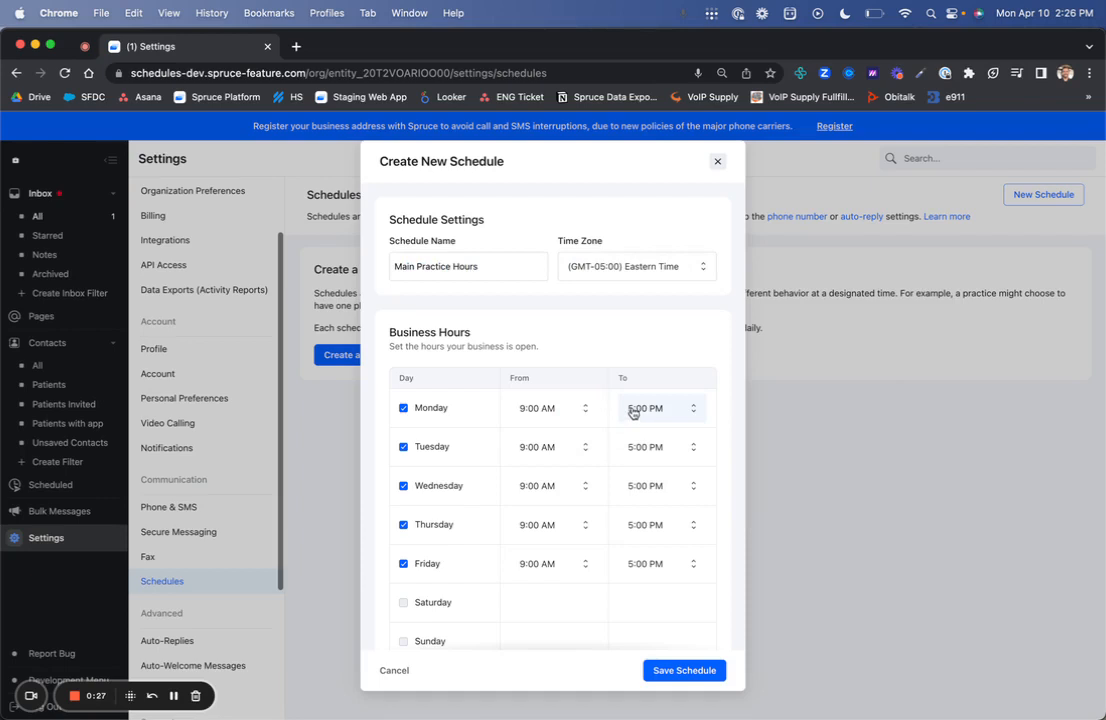
{"action": "left_click", "coordinate": [633, 410]}
{"action": "left_click", "coordinate": [633, 411]}
Set the business hours' closing time to 4:30 PM for each day from Monday through Friday
{"action": "scroll", "coordinate": [592, 348], "scroll_direction": "down", "scroll_amount": 1}
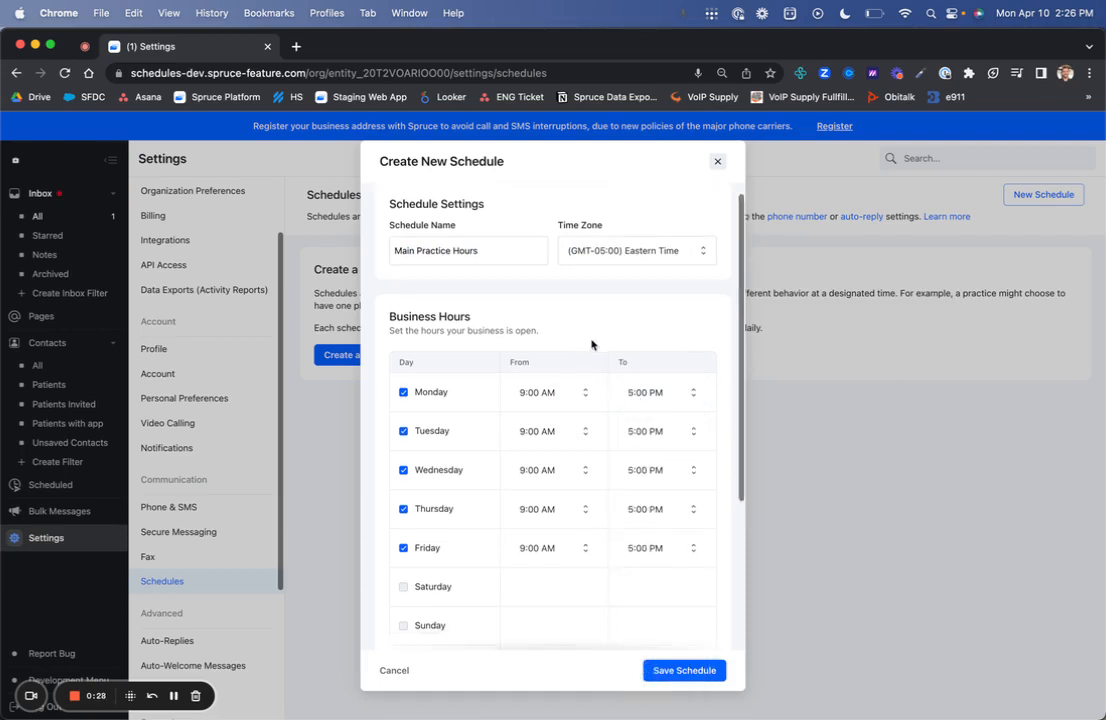
{"action": "double_click", "coordinate": [470, 323]}
{"action": "triple_click", "coordinate": [470, 323]}
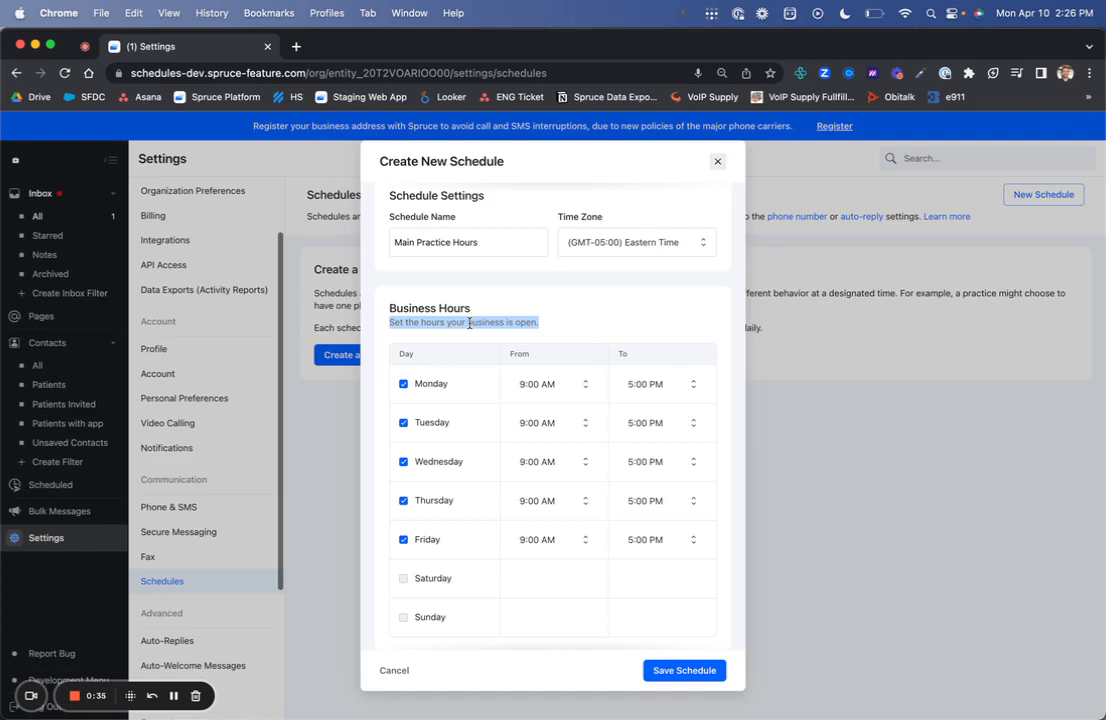
{"action": "left_click", "coordinate": [664, 385]}
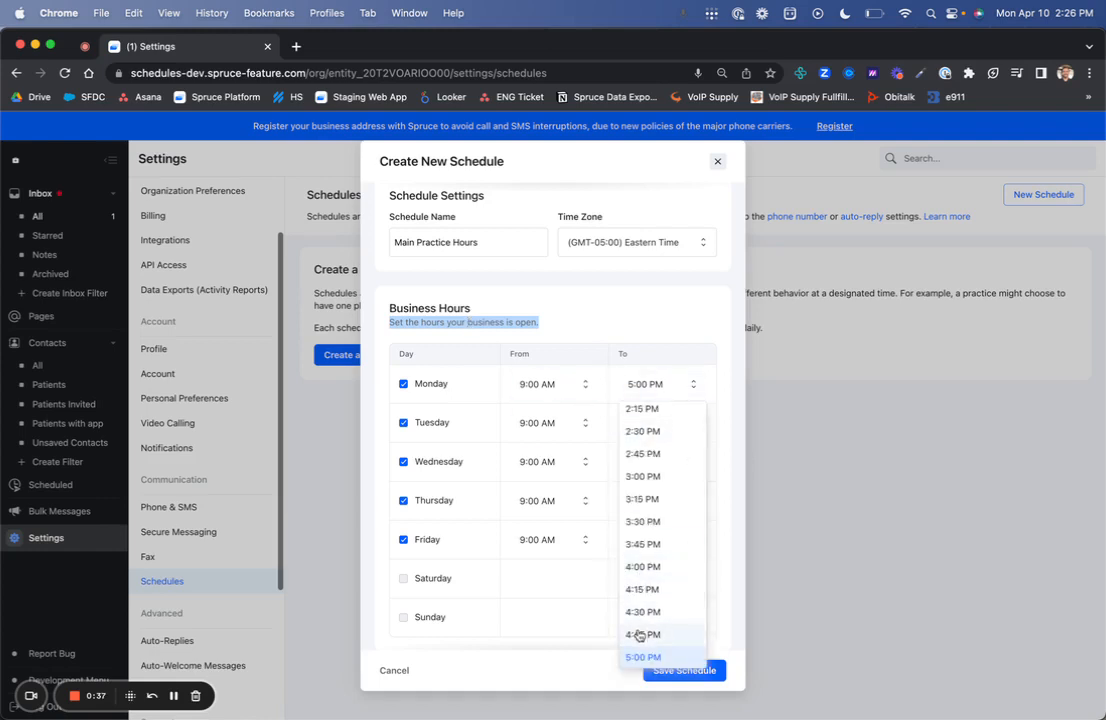
{"action": "left_click", "coordinate": [640, 612]}
{"action": "left_click", "coordinate": [643, 423]}
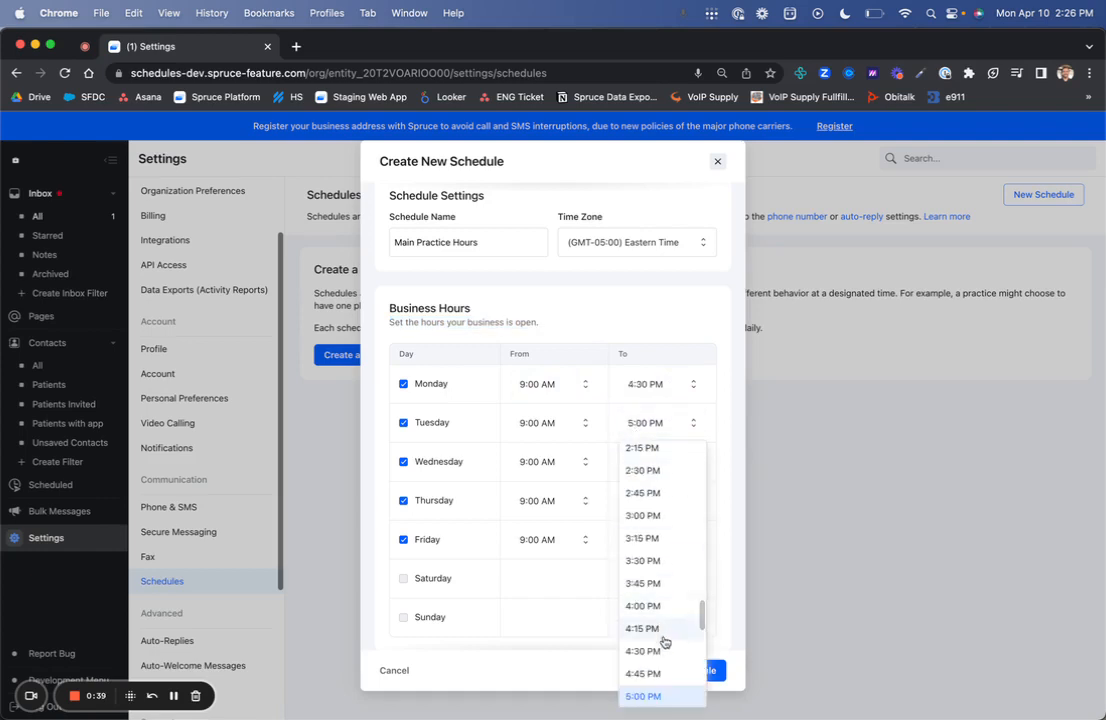
{"action": "left_click", "coordinate": [655, 651]}
{"action": "left_click", "coordinate": [643, 462]}
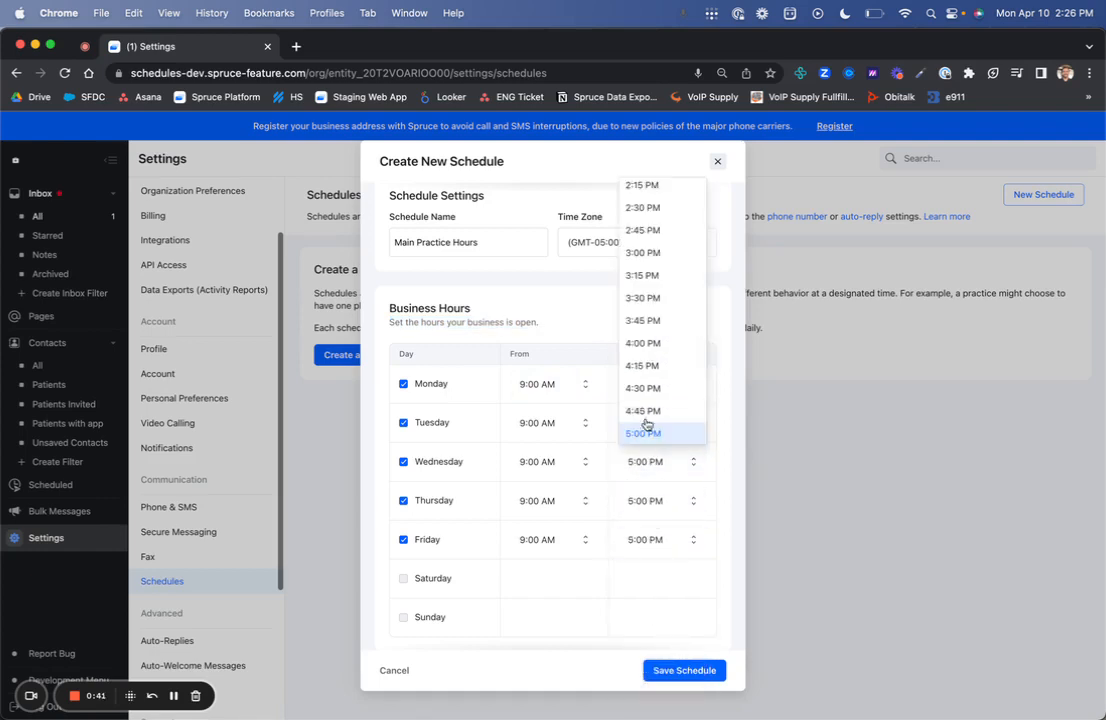
{"action": "left_click", "coordinate": [643, 388]}
{"action": "left_click", "coordinate": [643, 501]}
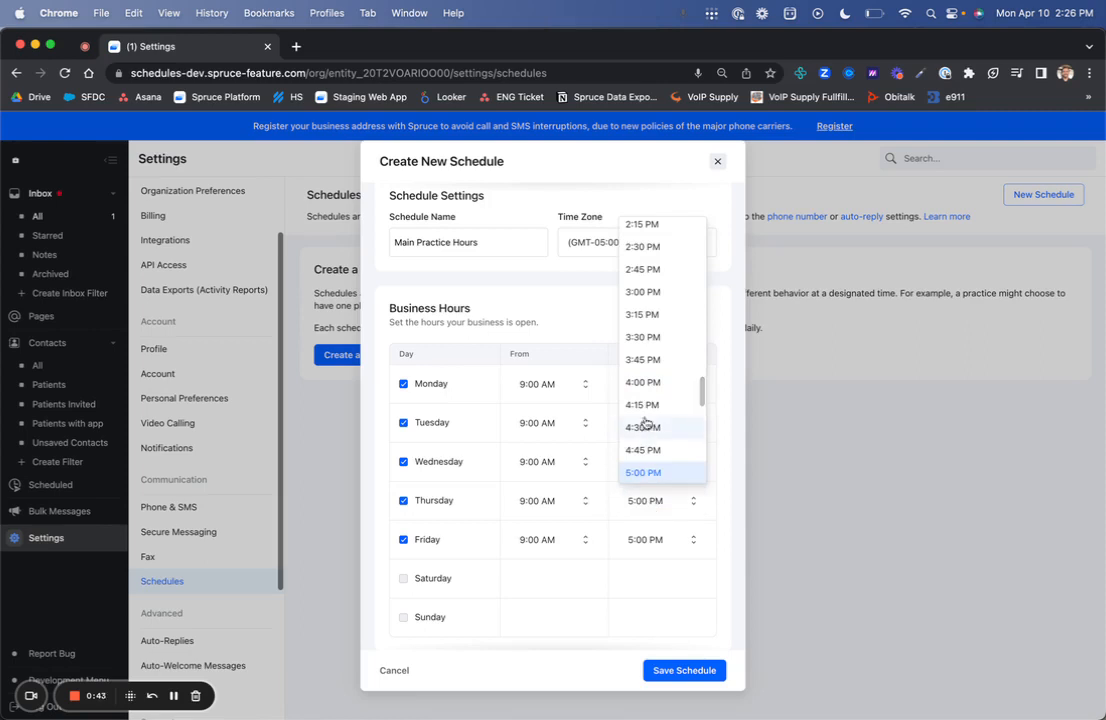
{"action": "left_click", "coordinate": [644, 426]}
{"action": "left_click", "coordinate": [650, 550]}
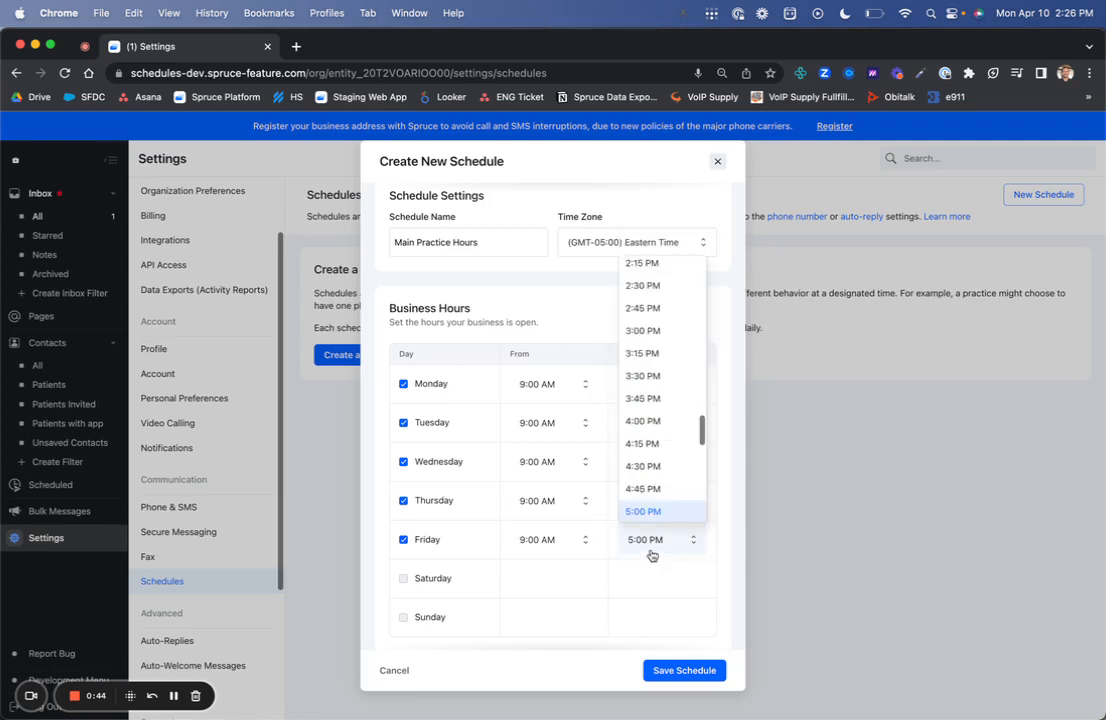
{"action": "left_click", "coordinate": [649, 472]}
Read the After Hours description and compare it with the weekday business hours
{"action": "scroll", "coordinate": [568, 476], "scroll_direction": "down", "scroll_amount": 4}
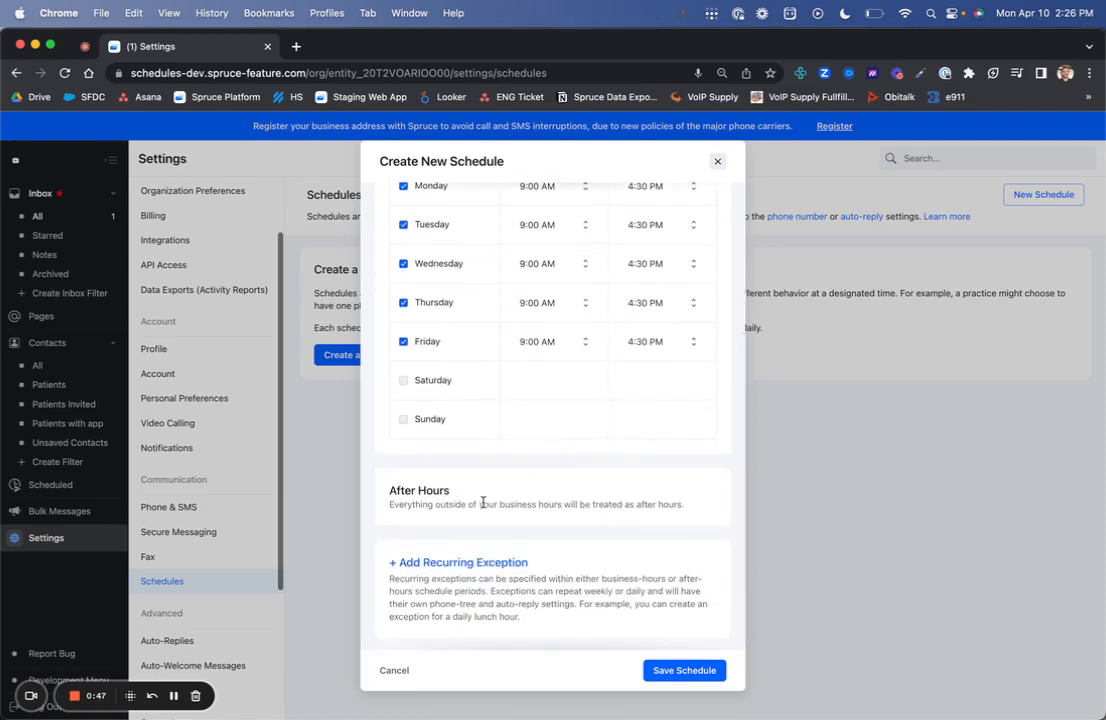
{"action": "triple_click", "coordinate": [483, 503]}
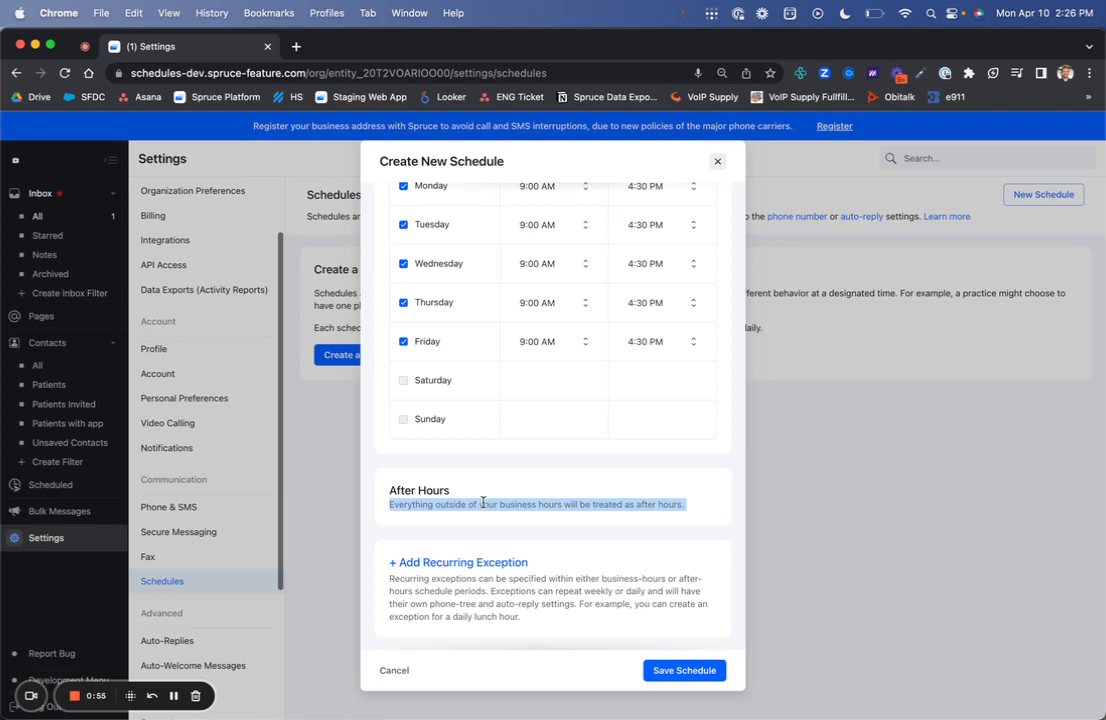
{"action": "left_click_drag", "start_coordinate": [483, 503], "coordinate": [515, 430]}
{"action": "scroll", "coordinate": [516, 431], "scroll_direction": "up", "scroll_amount": 1}
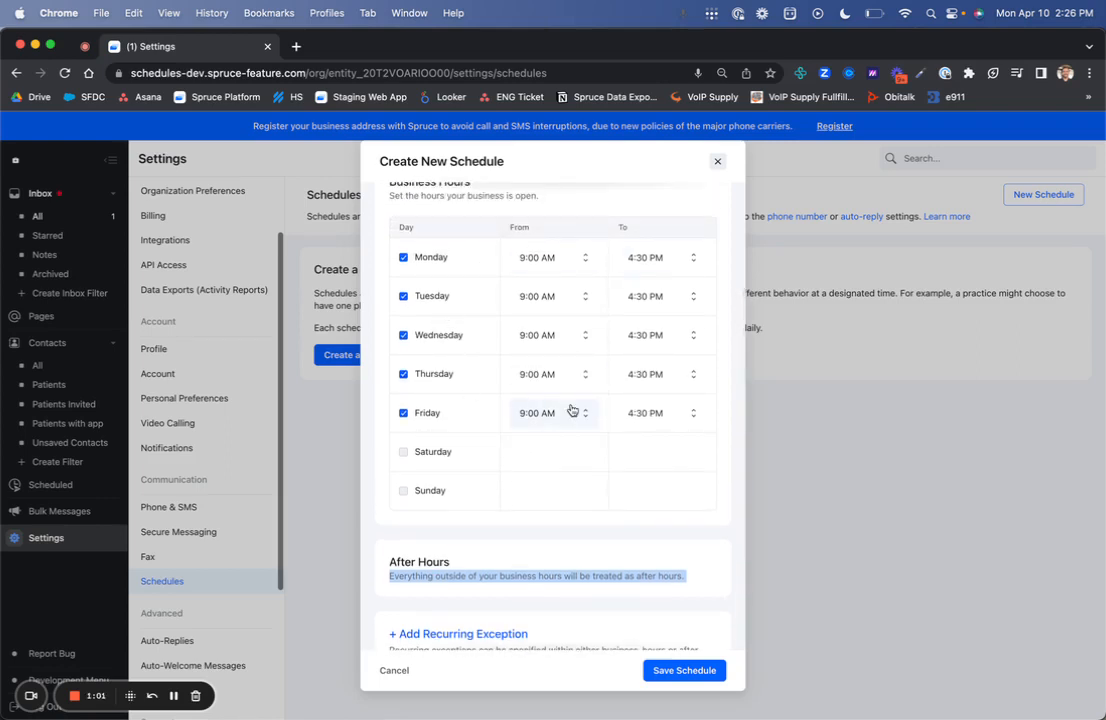
{"action": "scroll", "coordinate": [571, 410], "scroll_direction": "down", "scroll_amount": 1}
{"action": "scroll", "coordinate": [515, 424], "scroll_direction": "up", "scroll_amount": 1}
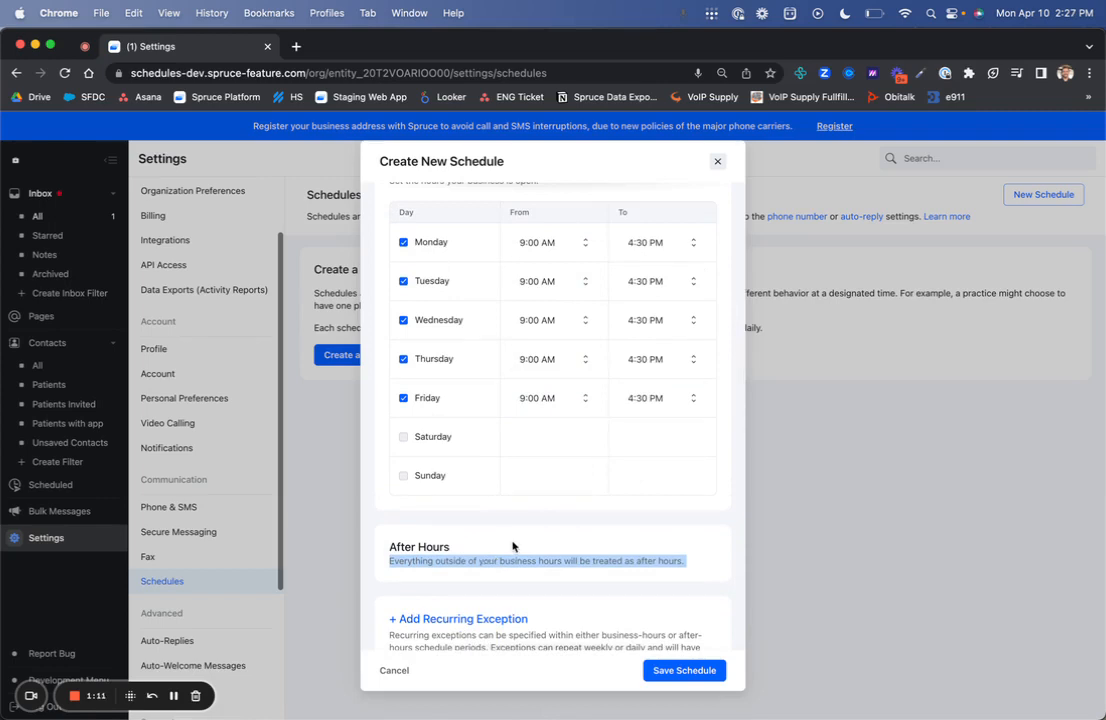
Add a recurring exception named "Lunch" to the schedule
{"action": "scroll", "coordinate": [537, 527], "scroll_direction": "down", "scroll_amount": 3}
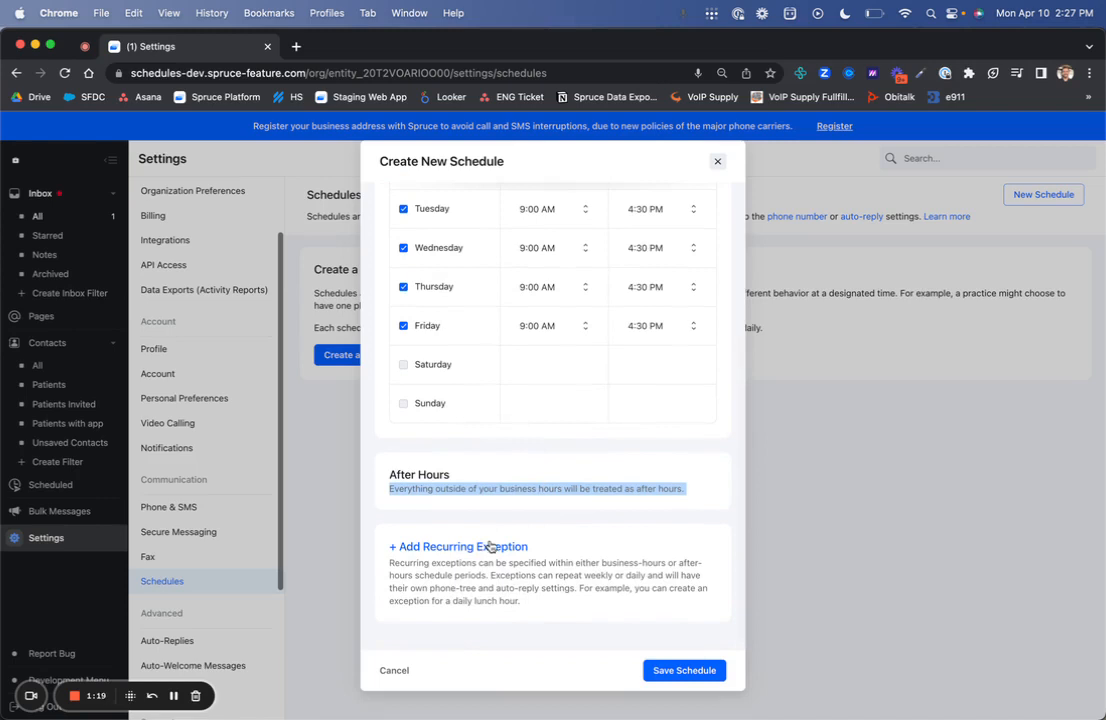
{"action": "left_click", "coordinate": [490, 547]}
{"action": "scroll", "coordinate": [520, 510], "scroll_direction": "down", "scroll_amount": 2}
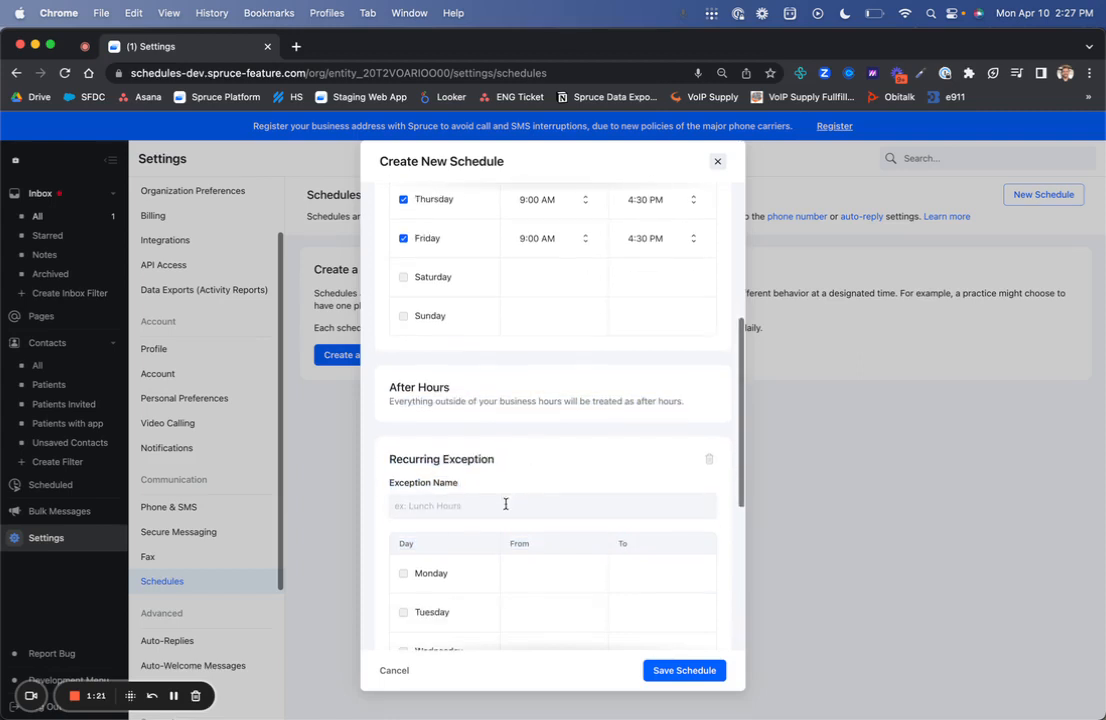
{"action": "left_click", "coordinate": [505, 504]}
{"action": "type", "text": "Lu"}
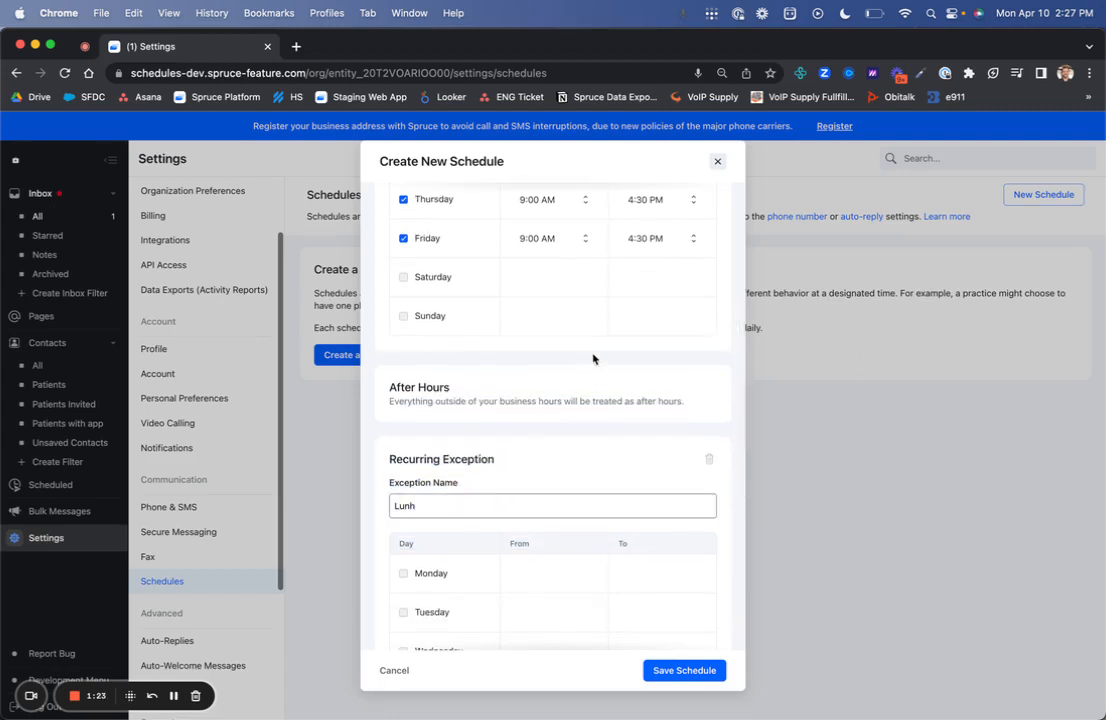
{"action": "type", "text": "nh"}
{"action": "key", "text": "BackSpace"}
{"action": "scroll", "coordinate": [612, 271], "scroll_direction": "down", "scroll_amount": 5}
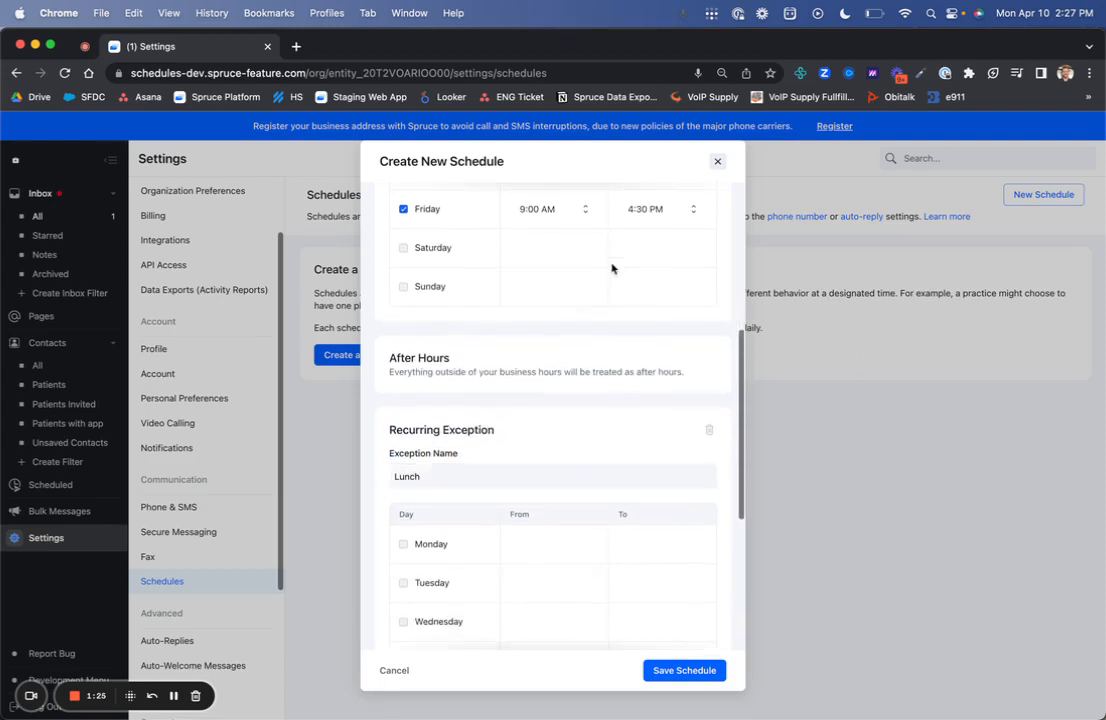
Apply the Lunch exception to Monday through Friday, from 12:00 PM to 1:00 PM
{"action": "left_click", "coordinate": [427, 362]}
{"action": "left_click", "coordinate": [432, 397]}
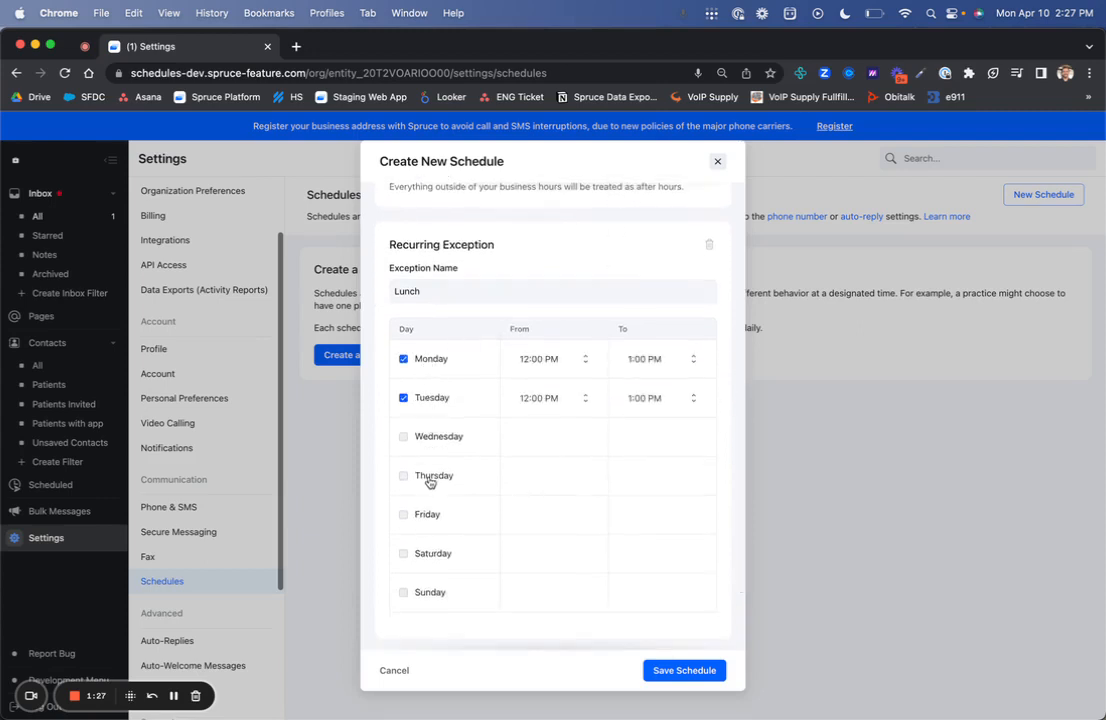
{"action": "left_click", "coordinate": [432, 440]}
{"action": "left_click", "coordinate": [433, 474]}
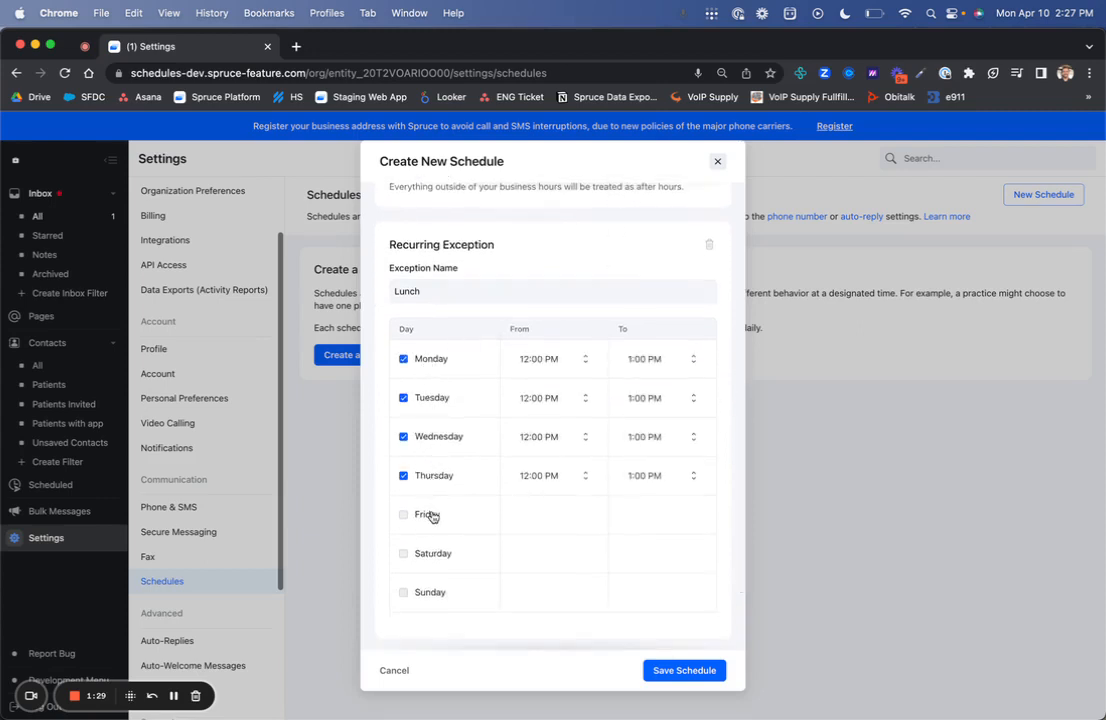
{"action": "left_click", "coordinate": [427, 514]}
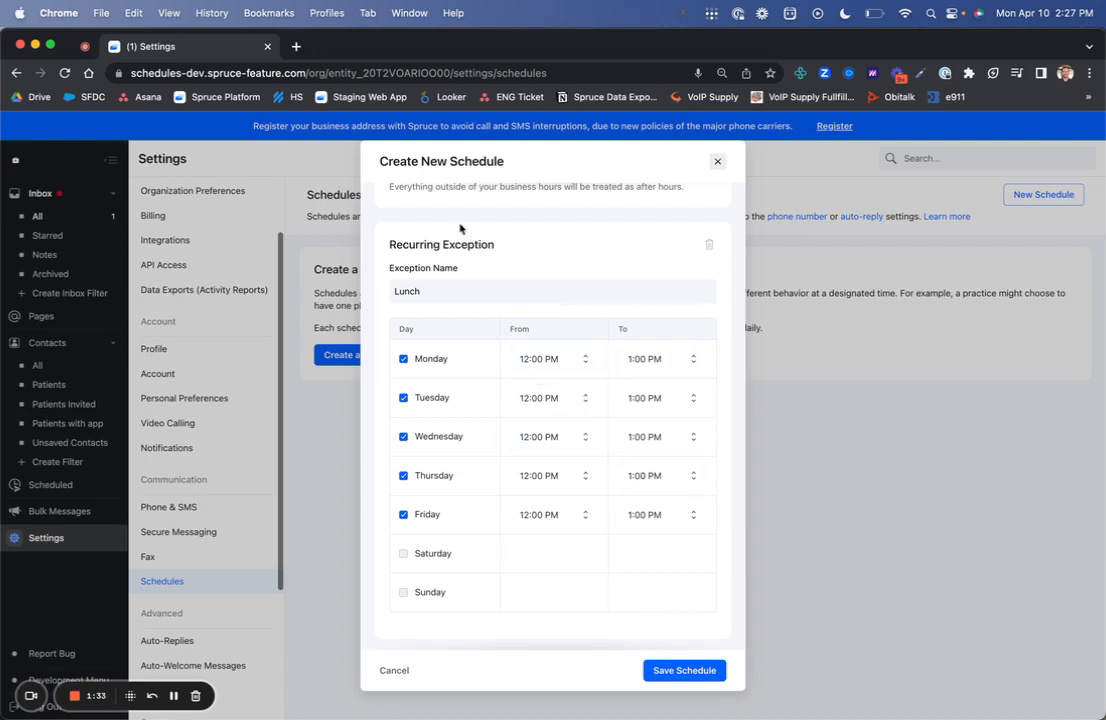
Review the business hours, after hours and Lunch exception, and save the schedule
{"action": "scroll", "coordinate": [464, 436], "scroll_direction": "up", "scroll_amount": 5}
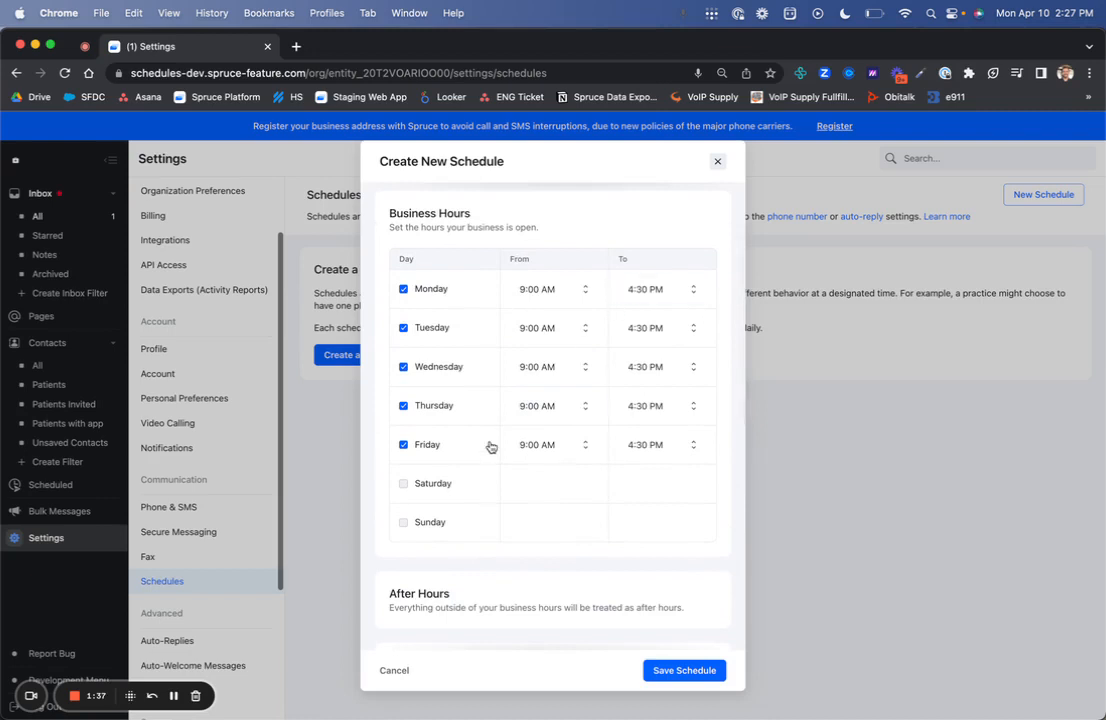
{"action": "scroll", "coordinate": [490, 446], "scroll_direction": "down", "scroll_amount": 5}
{"action": "scroll", "coordinate": [469, 533], "scroll_direction": "down", "scroll_amount": 1}
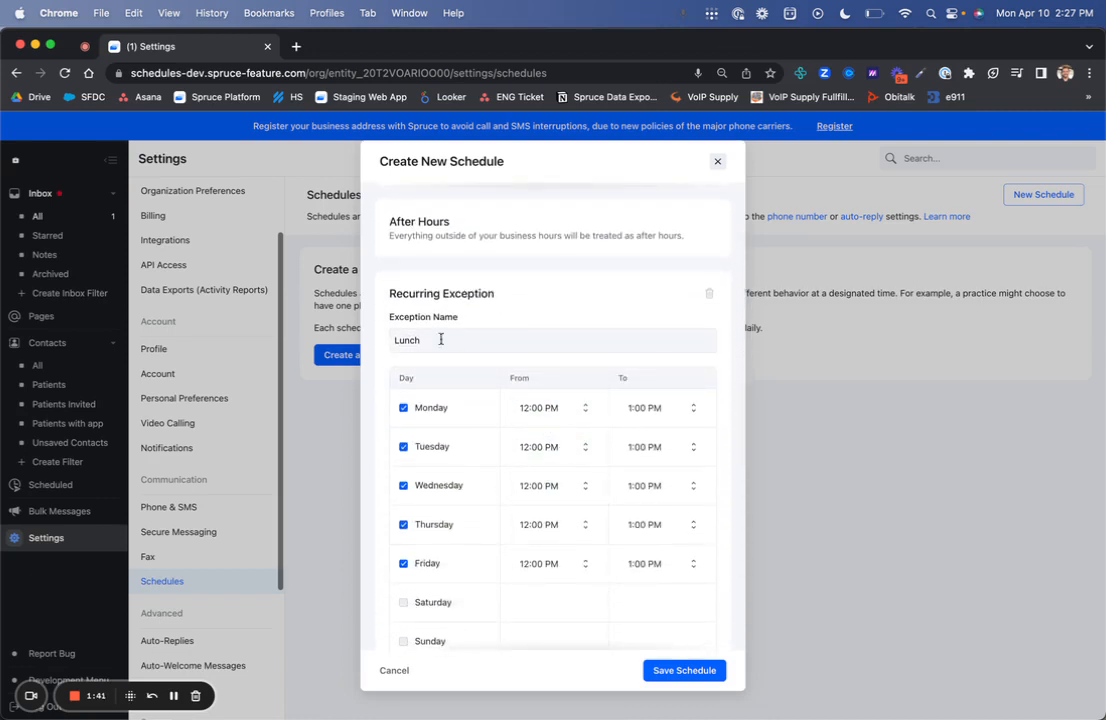
{"action": "scroll", "coordinate": [484, 376], "scroll_direction": "down", "scroll_amount": 1}
{"action": "scroll", "coordinate": [450, 320], "scroll_direction": "up", "scroll_amount": 3}
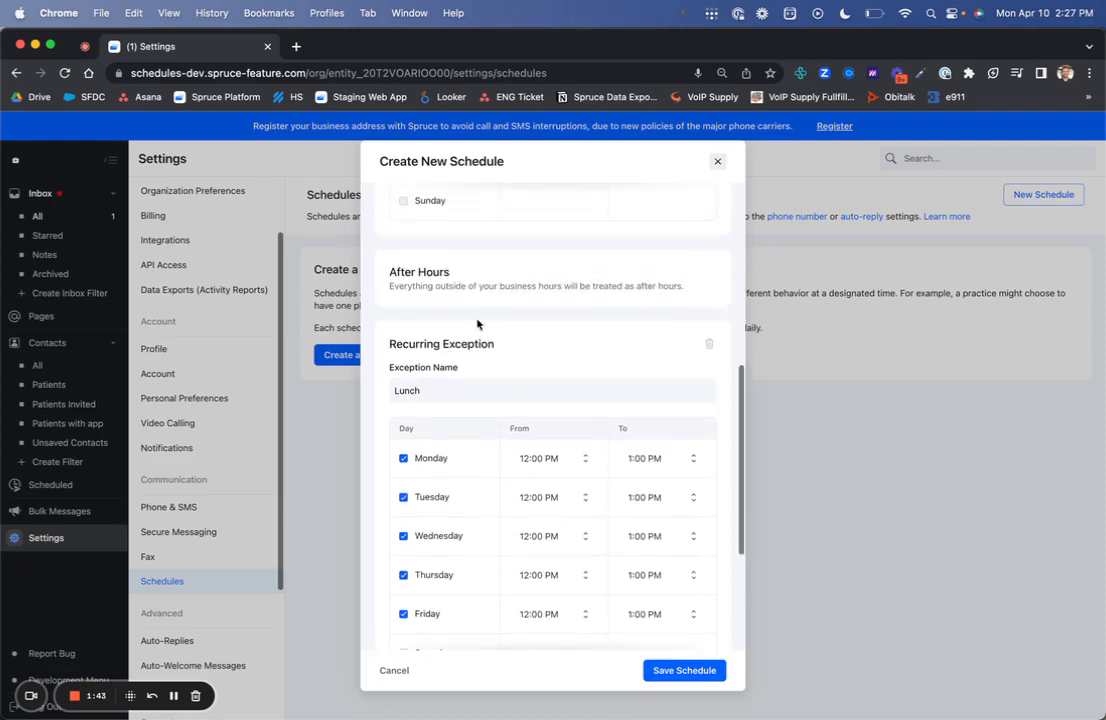
{"action": "triple_click", "coordinate": [415, 279]}
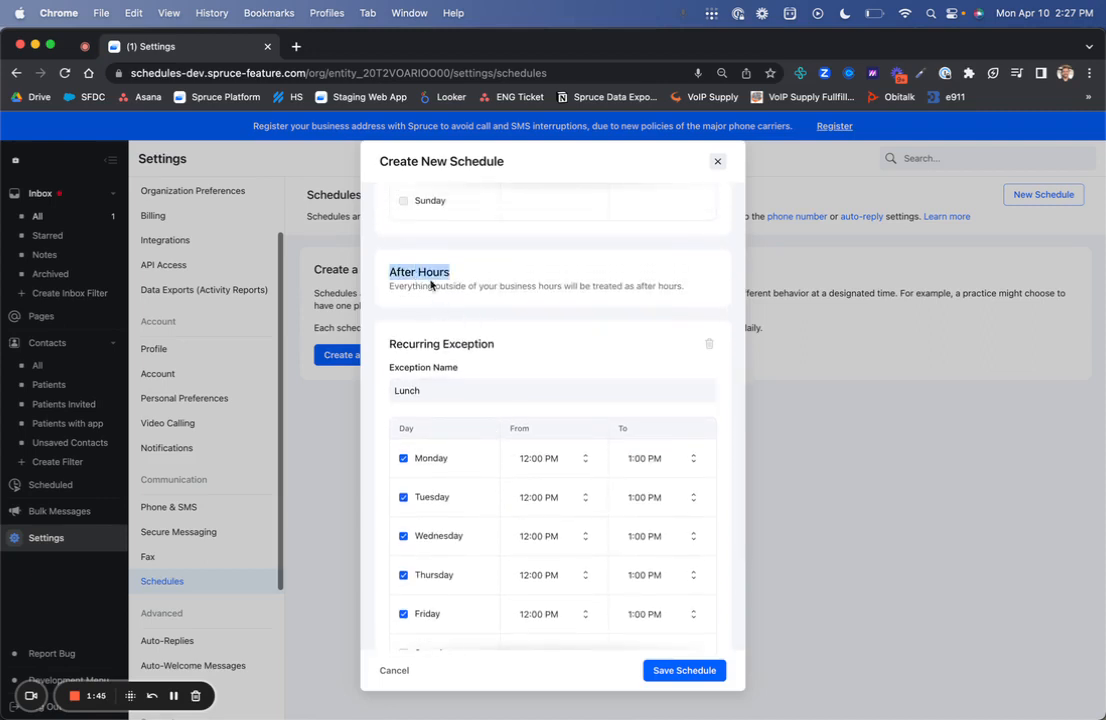
{"action": "left_click", "coordinate": [431, 281]}
{"action": "left_click", "coordinate": [679, 672]}
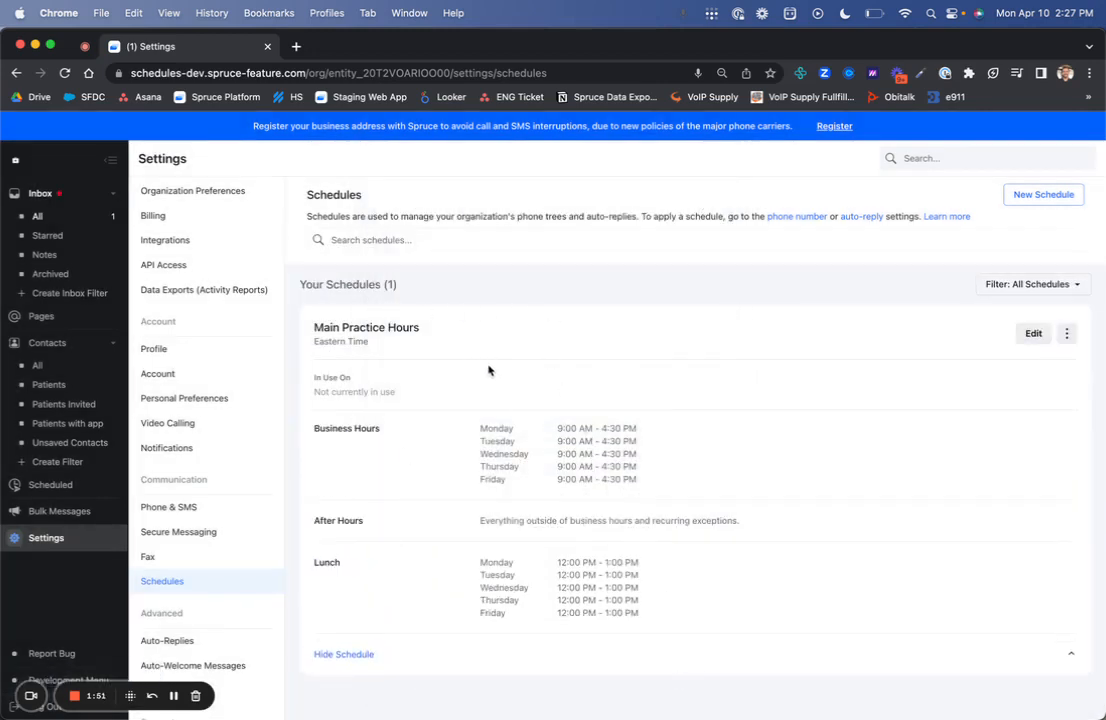
{"action": "triple_click", "coordinate": [349, 391]}
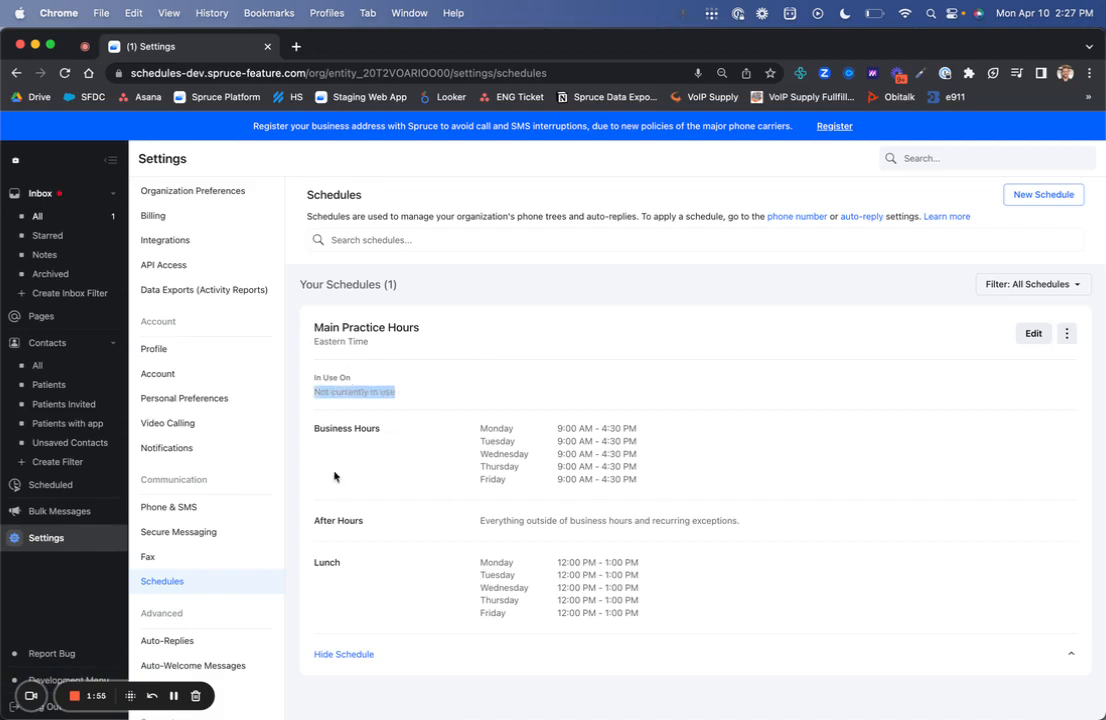
Start a new auto-reply named "After Hours Reply"
{"action": "left_click", "coordinate": [216, 638]}
{"action": "left_click", "coordinate": [437, 388]}
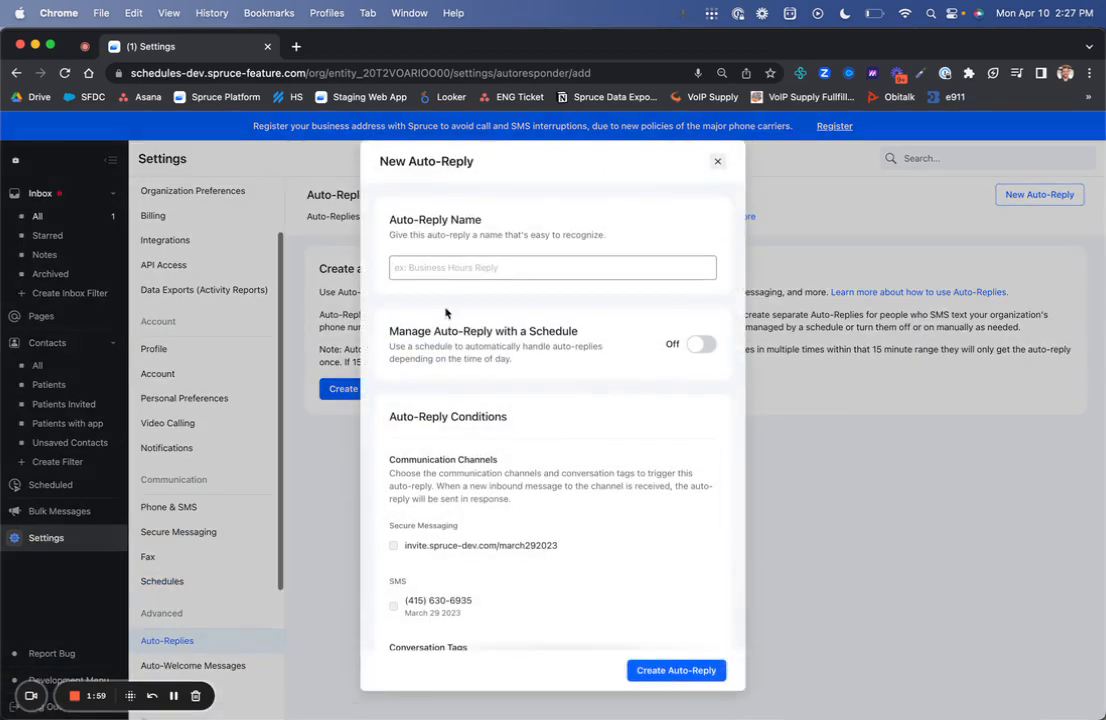
{"action": "type", "text": "After Hours Reply"}
Manage the auto-reply with the Main Practice Hours schedule, using the After Hours period
{"action": "left_click", "coordinate": [701, 344]}
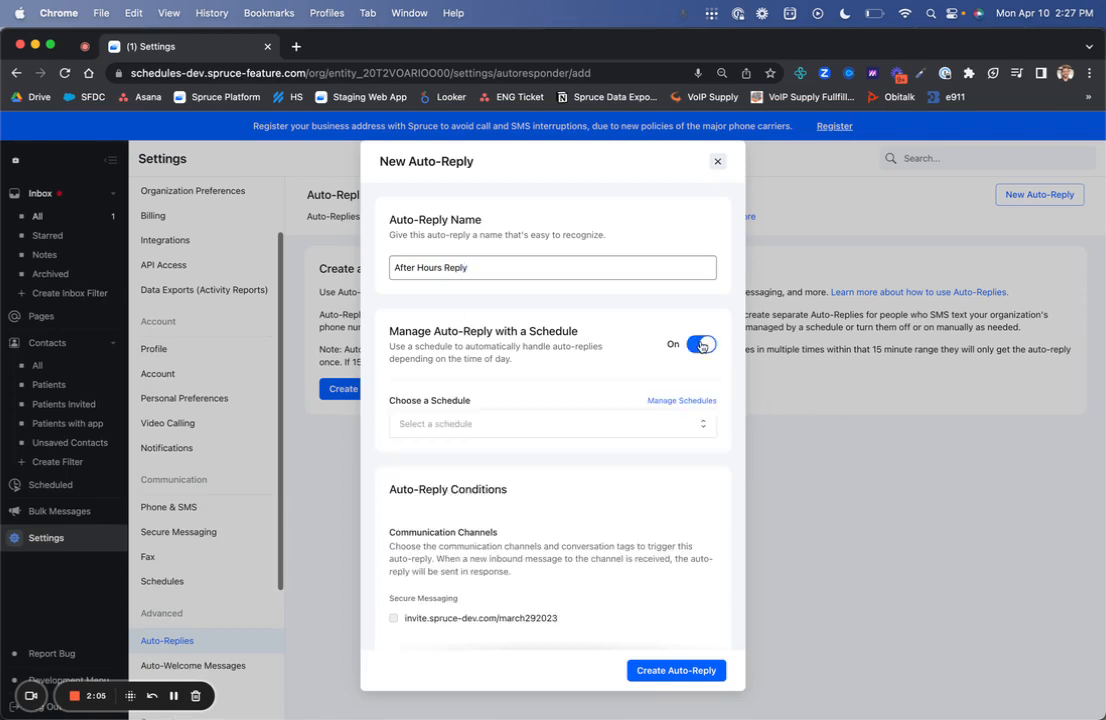
{"action": "left_click", "coordinate": [590, 420]}
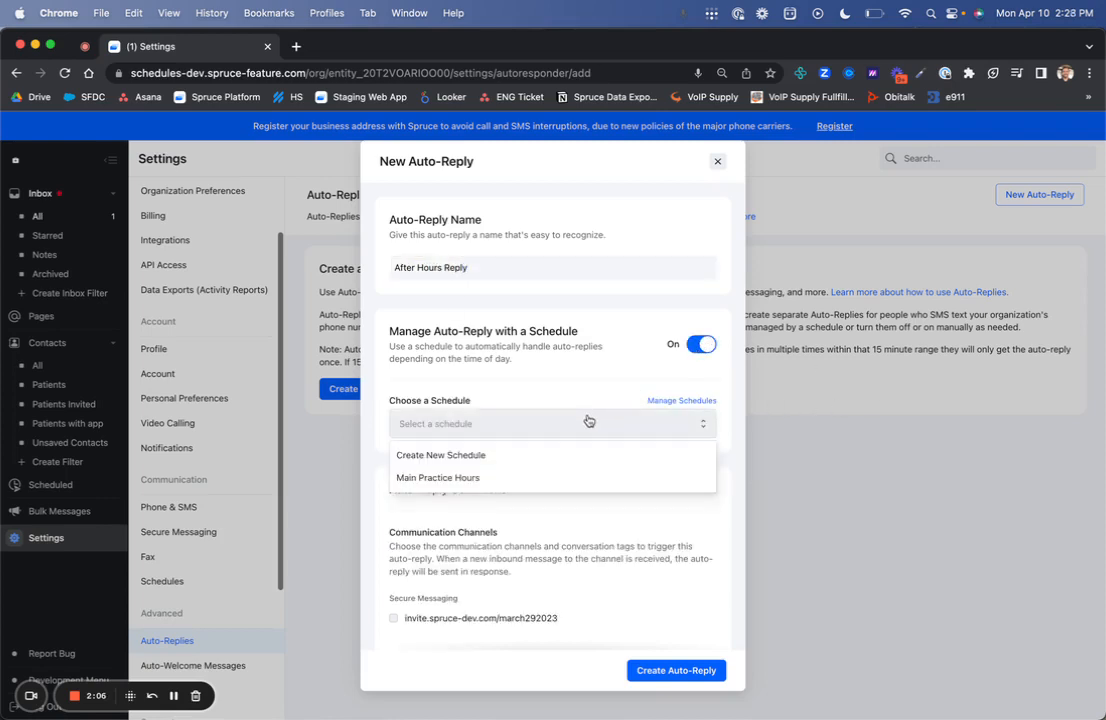
{"action": "left_click", "coordinate": [434, 479]}
{"action": "scroll", "coordinate": [542, 456], "scroll_direction": "down", "scroll_amount": 3}
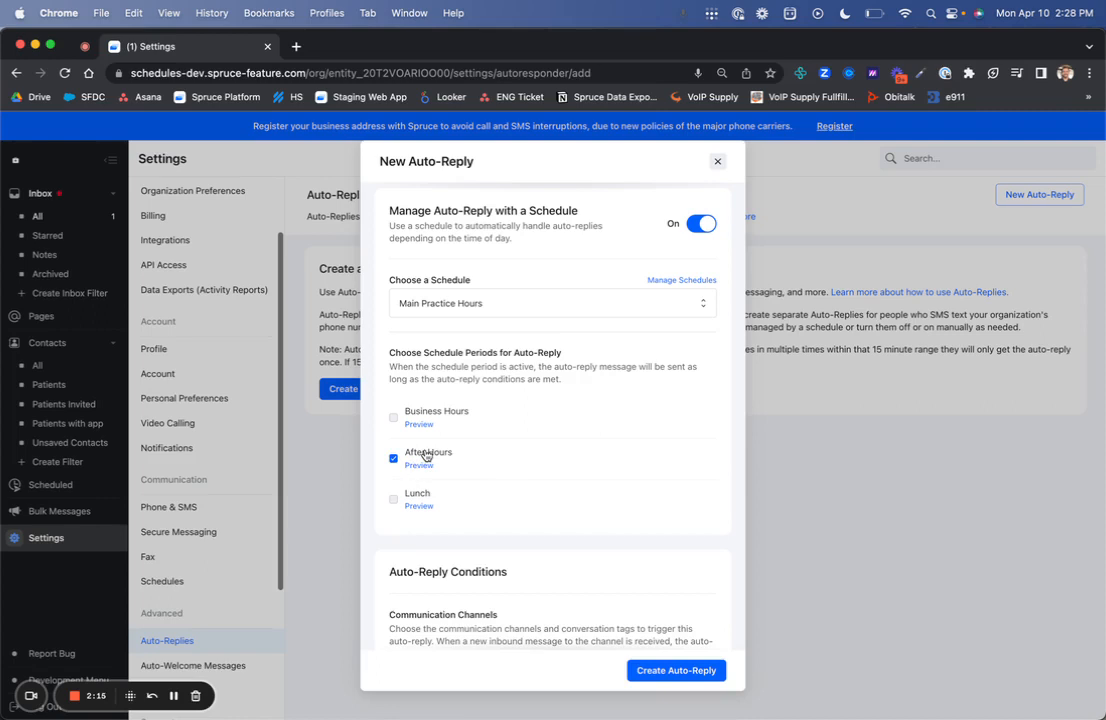
{"action": "left_click", "coordinate": [431, 495]}
{"action": "scroll", "coordinate": [460, 470], "scroll_direction": "down", "scroll_amount": 5}
{"action": "scroll", "coordinate": [475, 485], "scroll_direction": "down", "scroll_amount": 2}
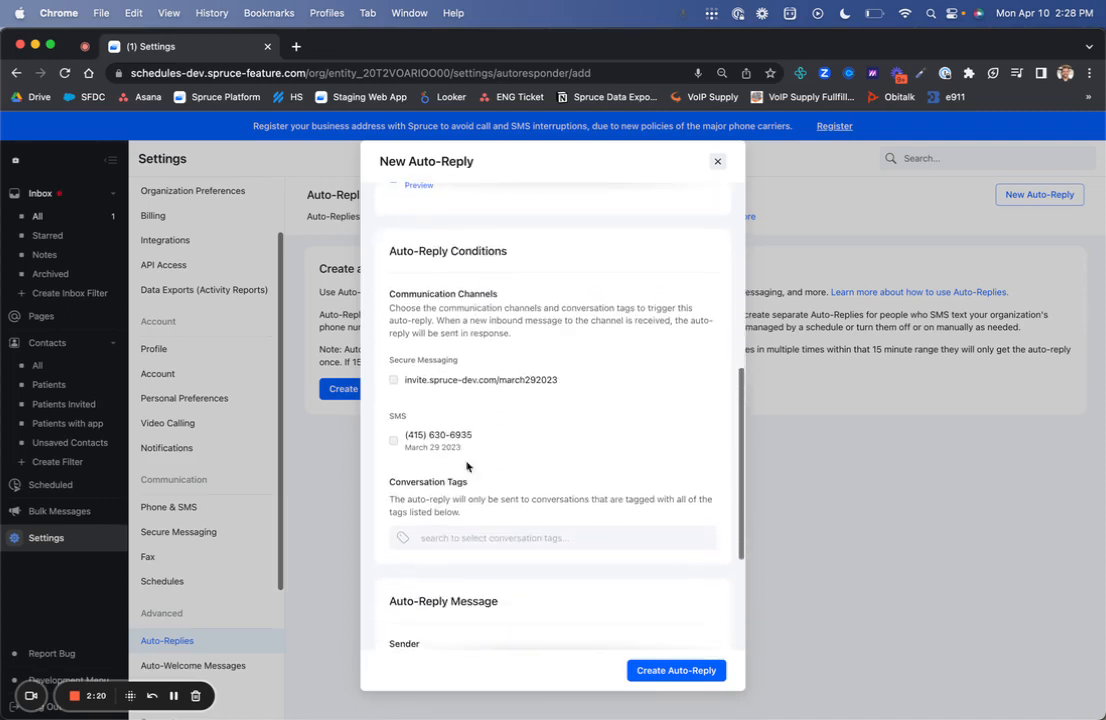
Trigger the auto-reply on both the secure messaging link and the March 29 2023 SMS number
{"action": "left_click", "coordinate": [396, 381]}
{"action": "left_click", "coordinate": [453, 443]}
{"action": "scroll", "coordinate": [470, 450], "scroll_direction": "down", "scroll_amount": 4}
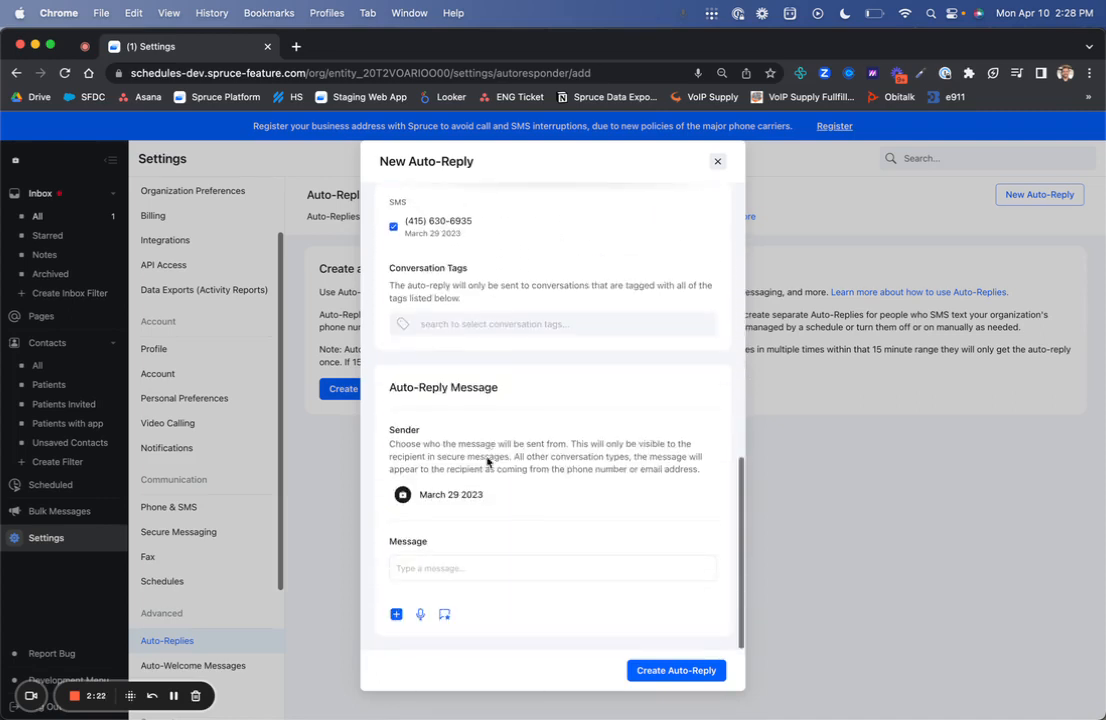
Write the auto-reply message "This is after hours" and create the auto-reply
{"action": "left_click", "coordinate": [466, 558]}
{"action": "type", "text": "This is an after"}
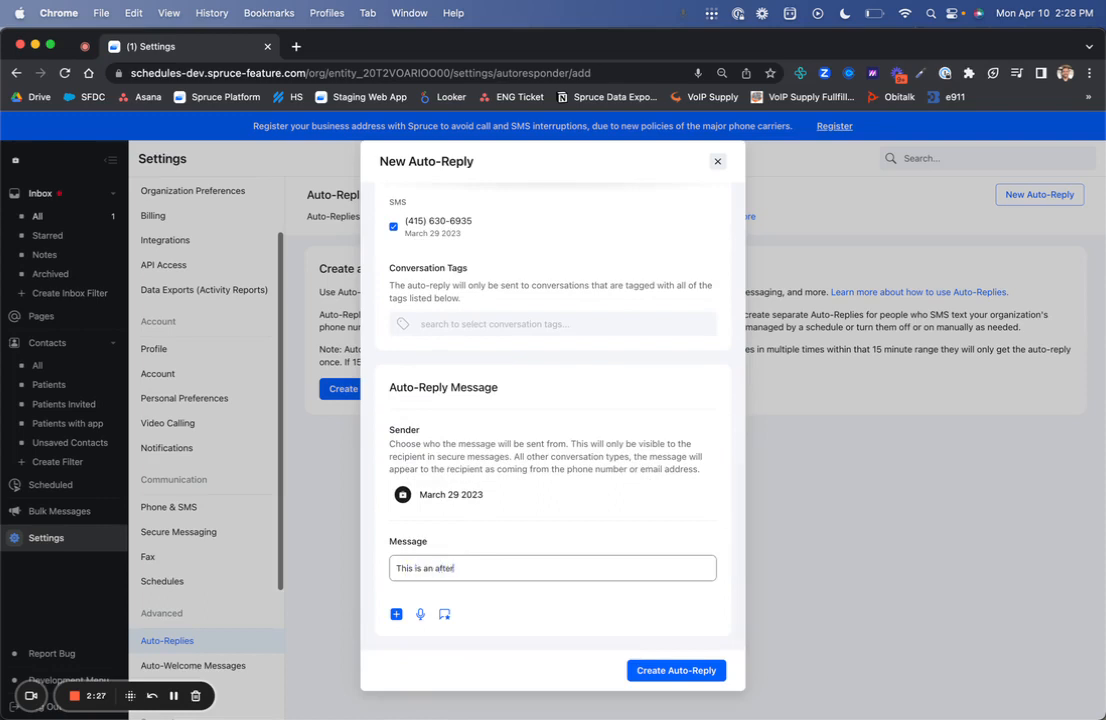
{"action": "key", "text": "alt+BackSpace"}
{"action": "key", "text": "alt+BackSpace"}
{"action": "left_click", "coordinate": [671, 674]}
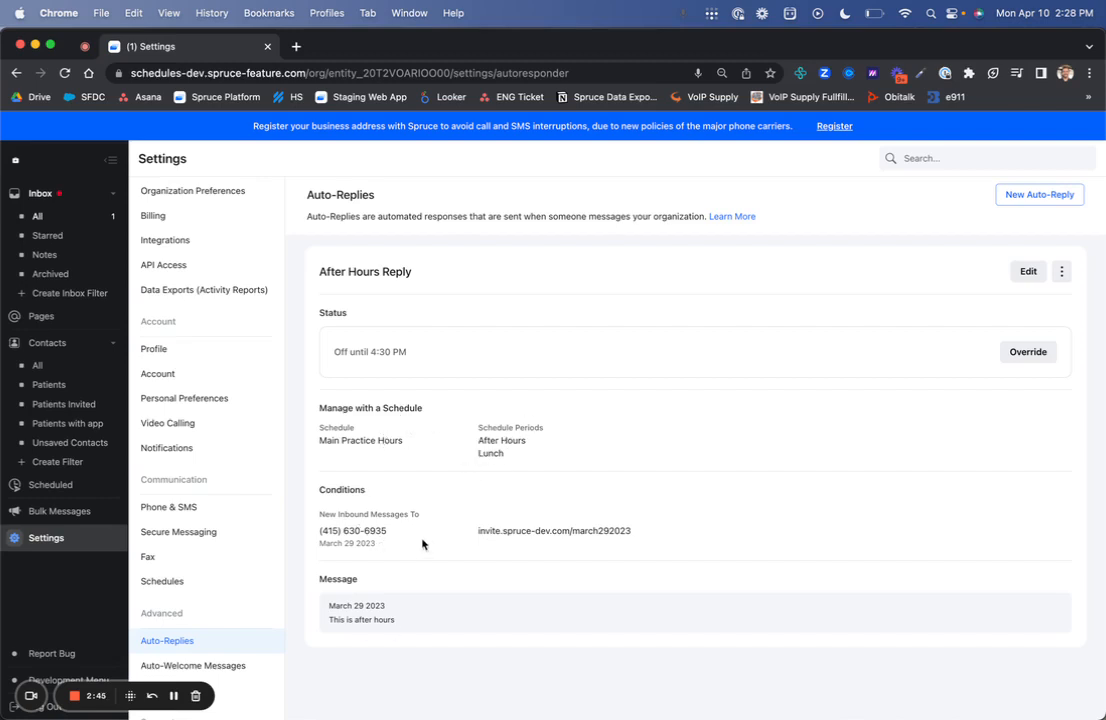
In the Main Practice Hours schedule, set the business hours' closing time to 5:00 PM for Monday and Tuesday
{"action": "left_click", "coordinate": [176, 581]}
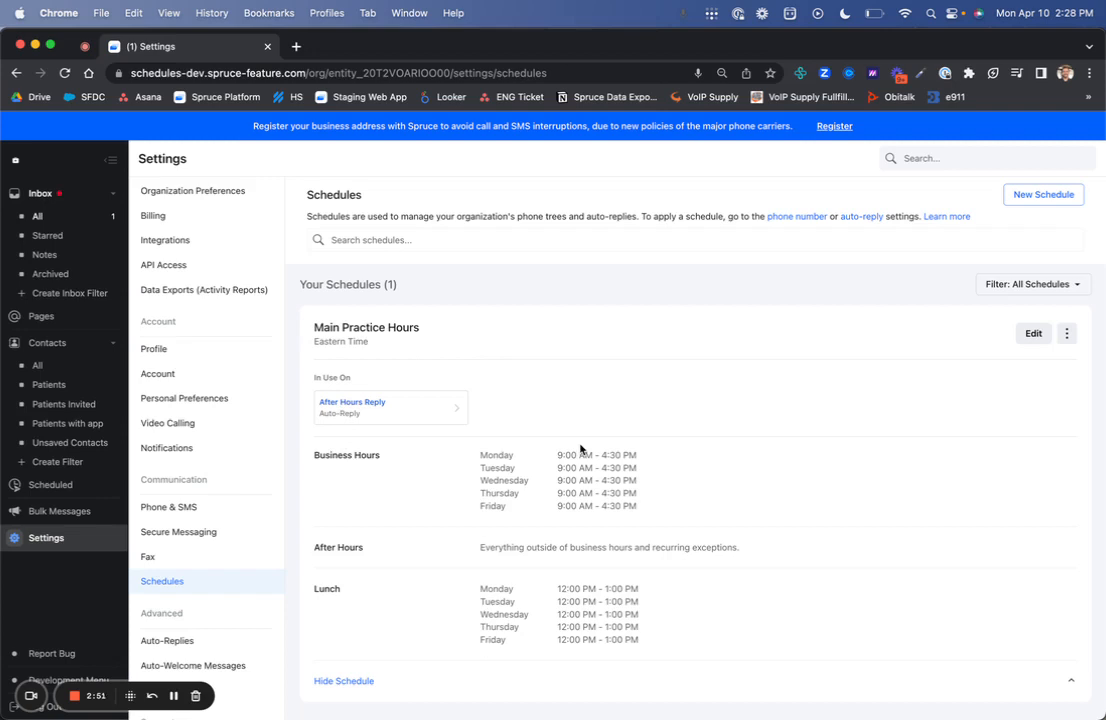
{"action": "scroll", "coordinate": [518, 420], "scroll_direction": "down", "scroll_amount": 1}
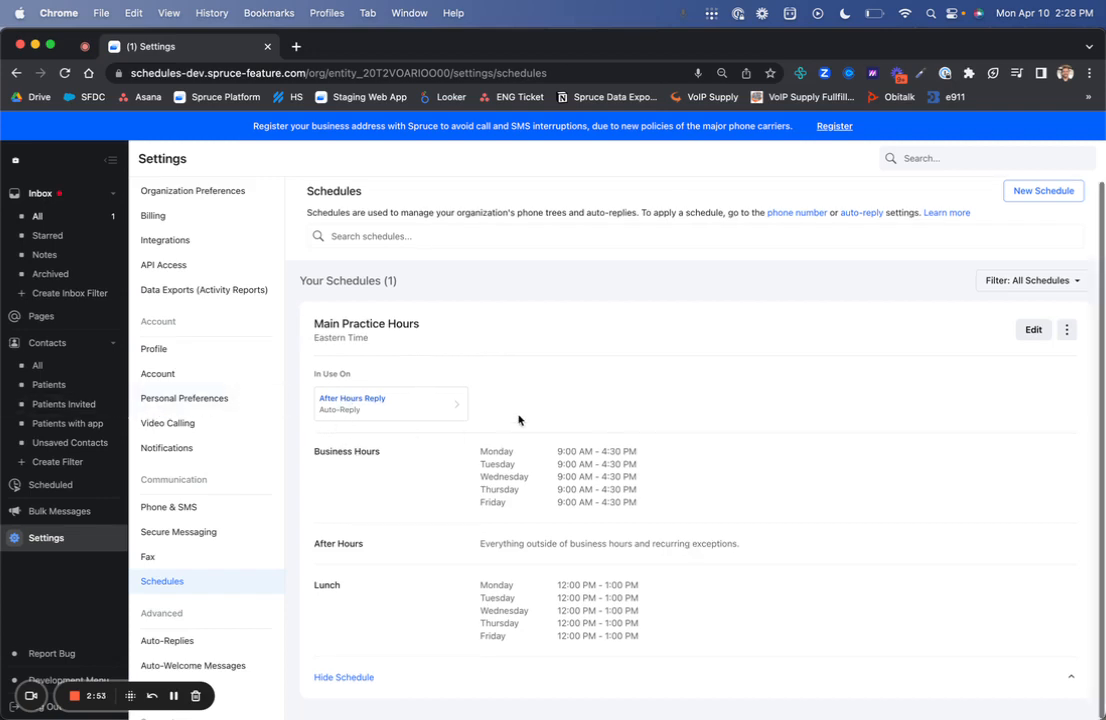
{"action": "left_click", "coordinate": [1033, 334]}
{"action": "scroll", "coordinate": [600, 437], "scroll_direction": "down", "scroll_amount": 5}
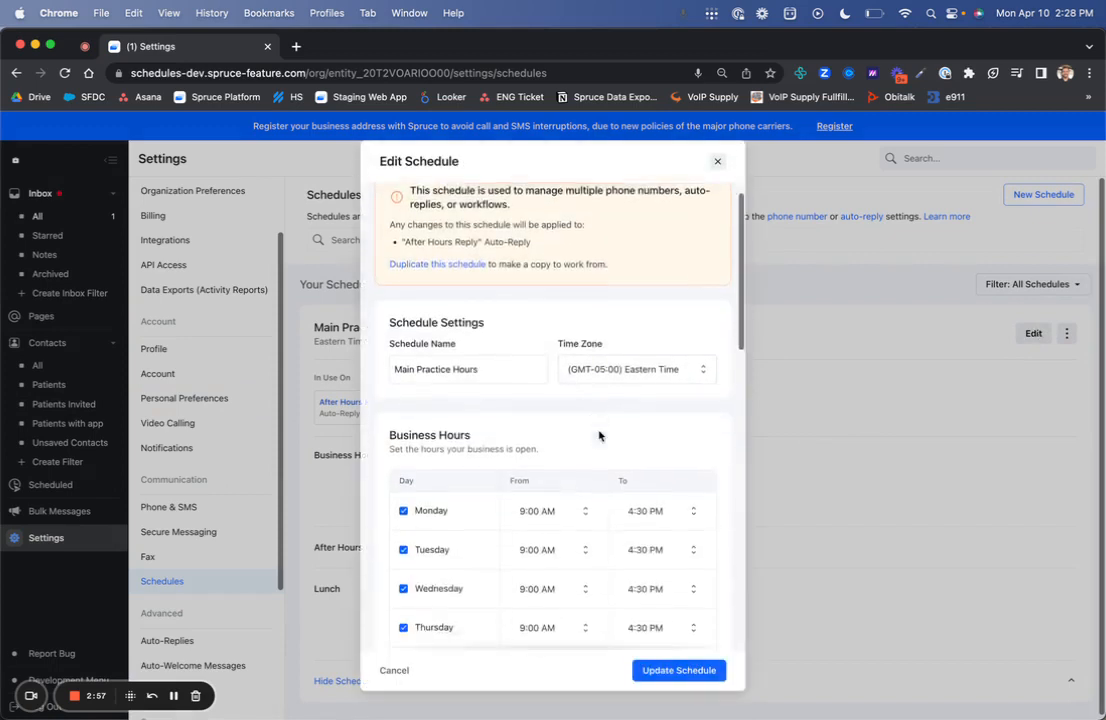
{"action": "left_click", "coordinate": [632, 416]}
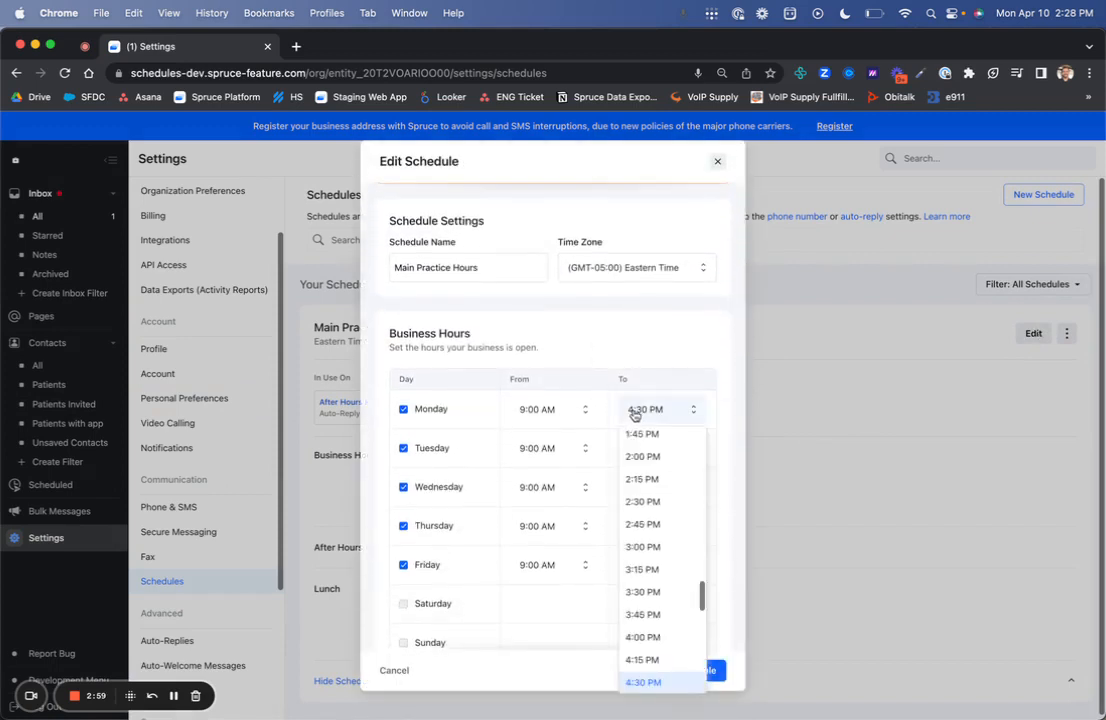
{"action": "left_click", "coordinate": [640, 658]}
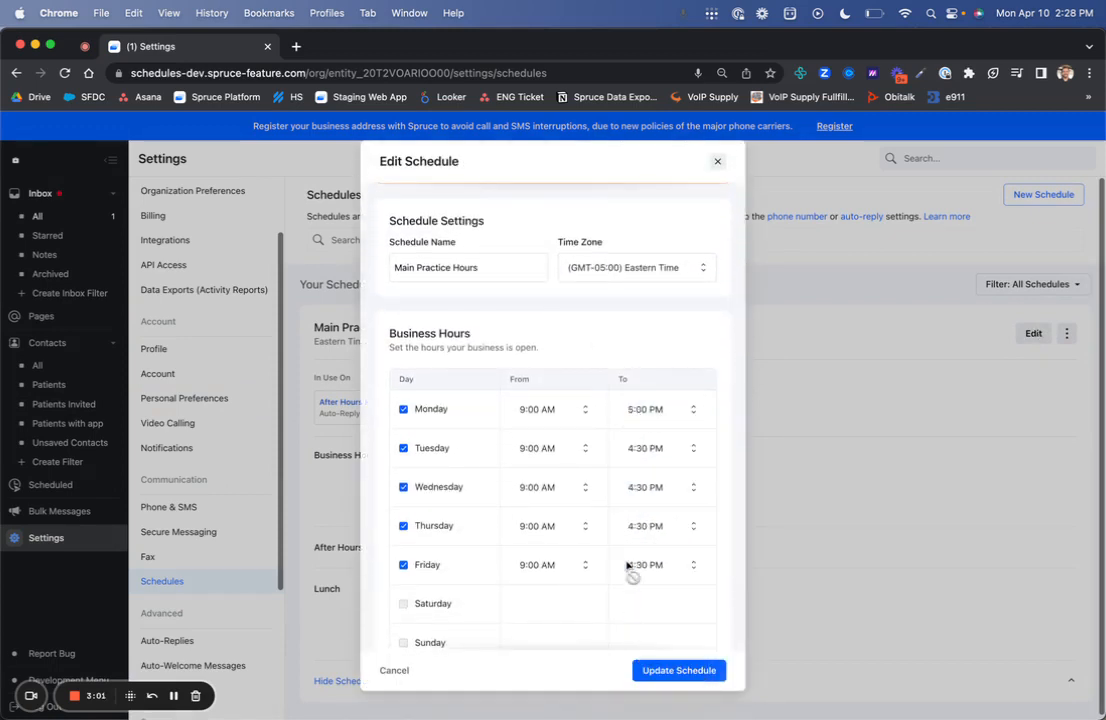
{"action": "left_click", "coordinate": [644, 452]}
{"action": "scroll", "coordinate": [650, 395], "scroll_direction": "down", "scroll_amount": 2}
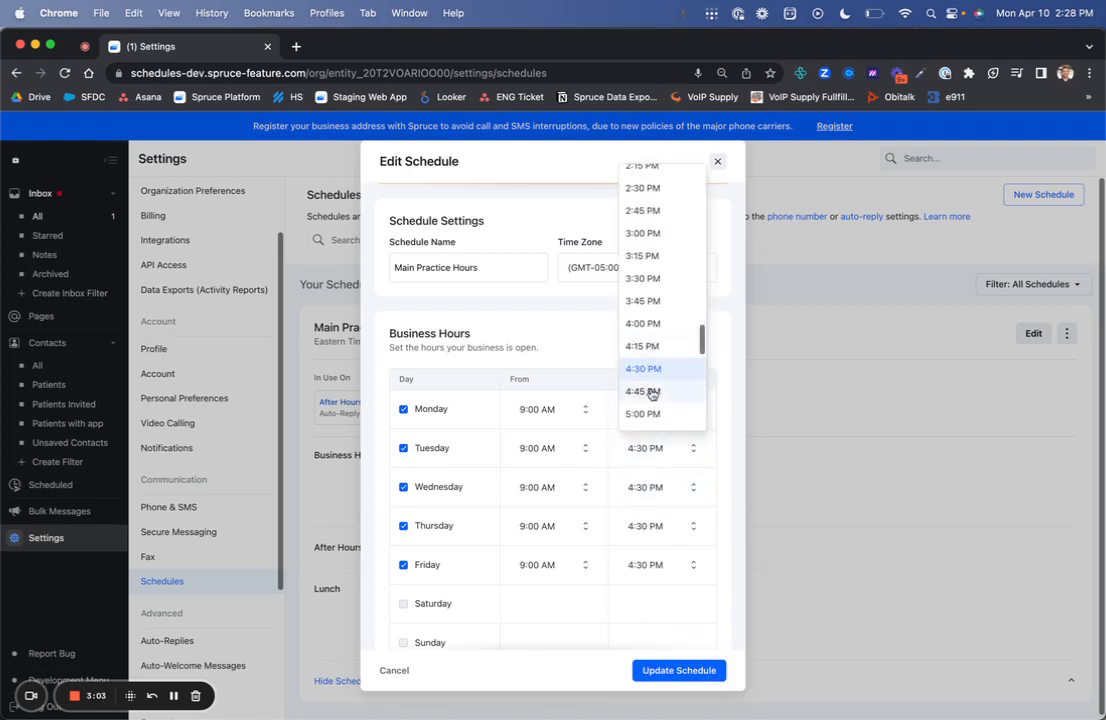
{"action": "left_click", "coordinate": [649, 418]}
Set the closing time to 5:00 PM for Wednesday, Thursday and Friday, and update the schedule
{"action": "left_click", "coordinate": [652, 483]}
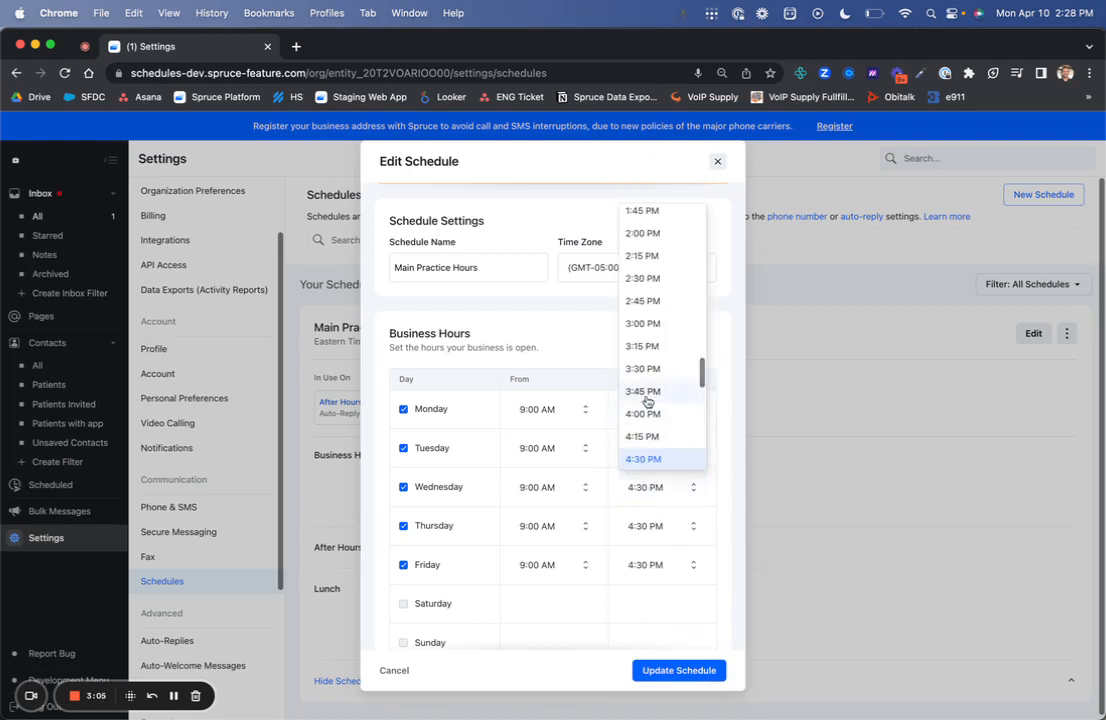
{"action": "scroll", "coordinate": [647, 400], "scroll_direction": "down", "scroll_amount": 2}
{"action": "left_click", "coordinate": [649, 457]}
{"action": "left_click", "coordinate": [666, 531]}
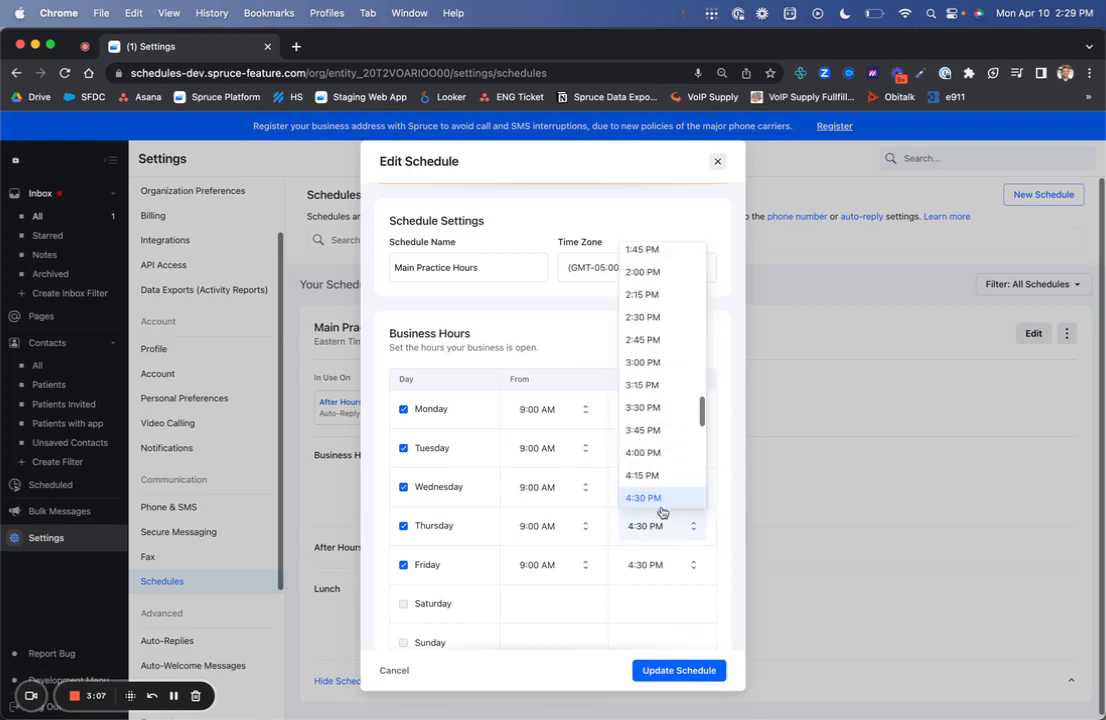
{"action": "scroll", "coordinate": [658, 470], "scroll_direction": "down", "scroll_amount": 2}
{"action": "left_click", "coordinate": [643, 491]}
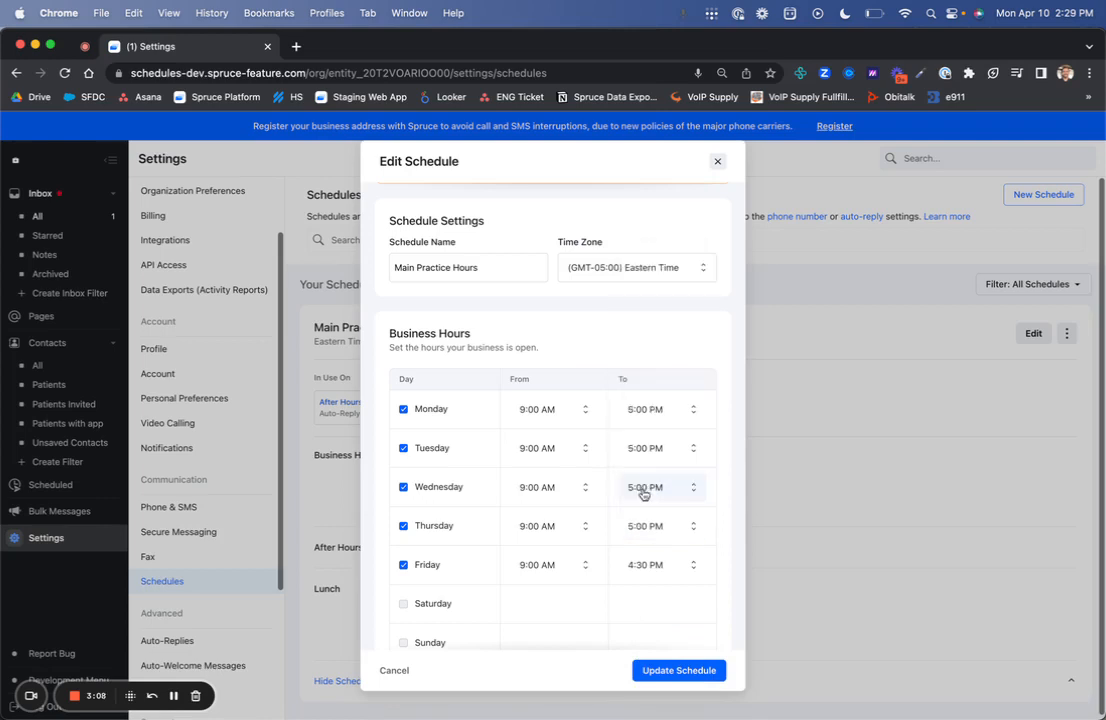
{"action": "left_click", "coordinate": [644, 567]}
{"action": "scroll", "coordinate": [640, 505], "scroll_direction": "down", "scroll_amount": 2}
{"action": "left_click", "coordinate": [648, 530]}
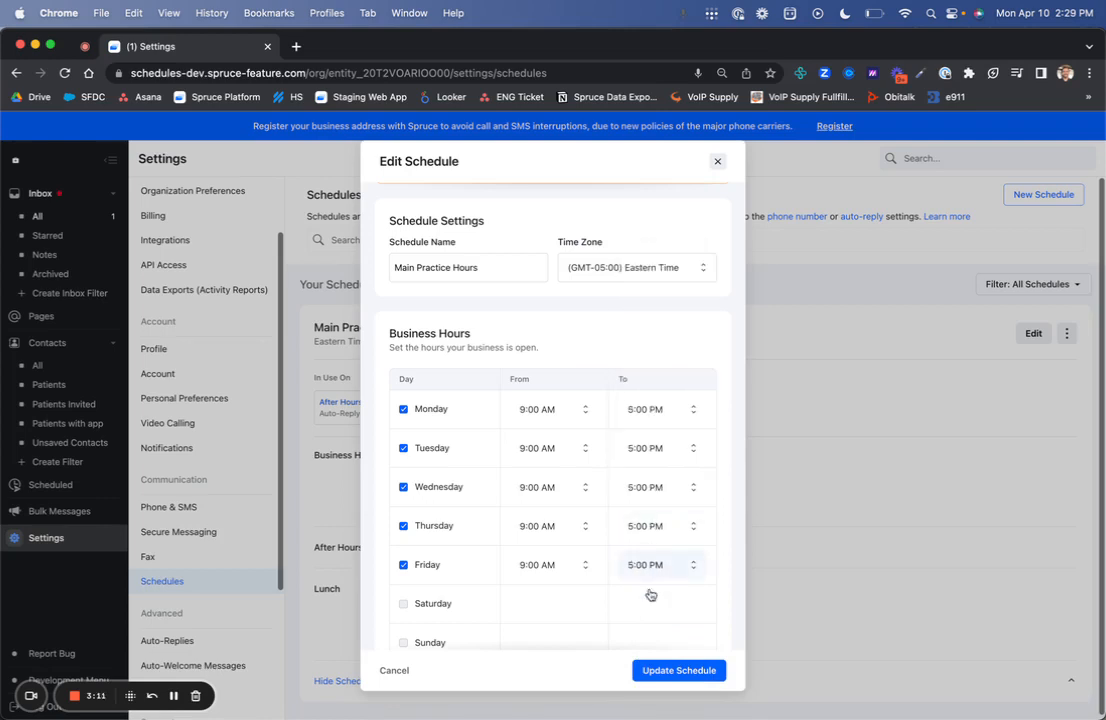
{"action": "left_click", "coordinate": [694, 669]}
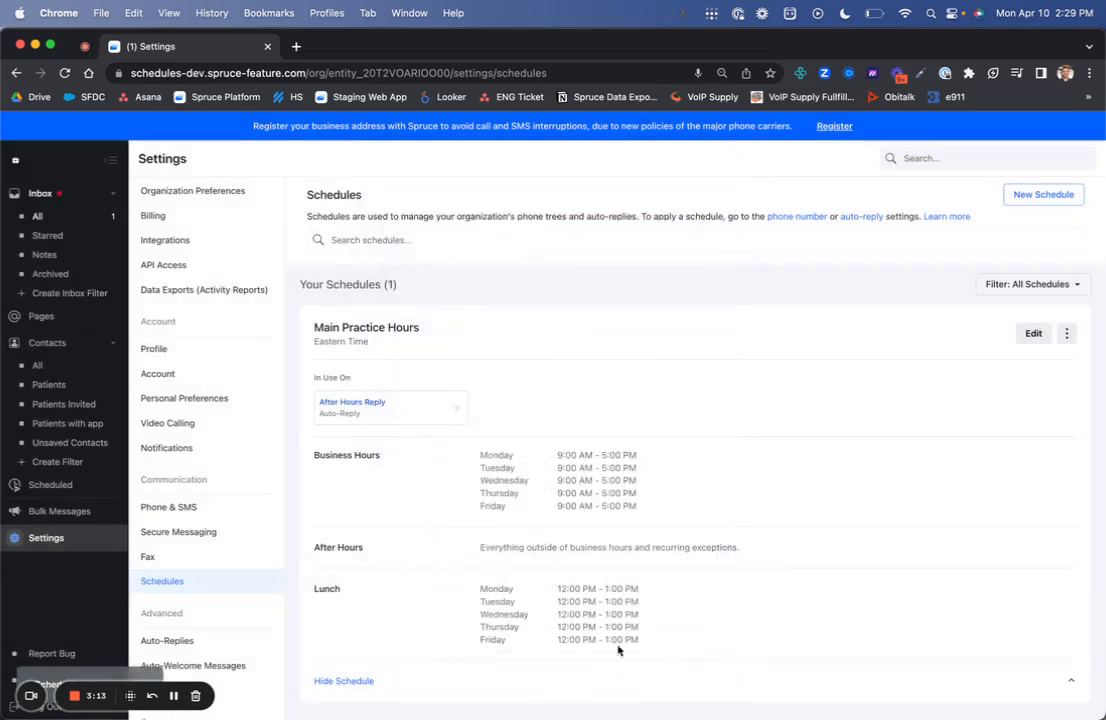
Follow the schedule's link to the After Hours Reply, close its settings unchanged and check the auto-reply's status
{"action": "left_click", "coordinate": [385, 407]}
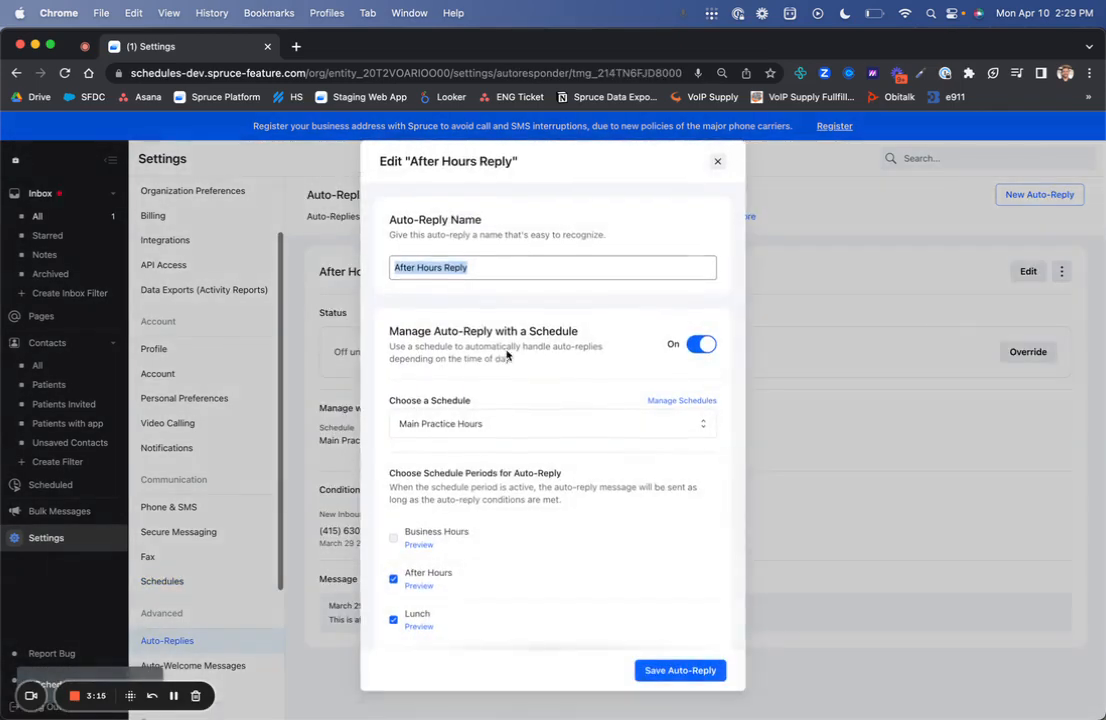
{"action": "left_click", "coordinate": [717, 161]}
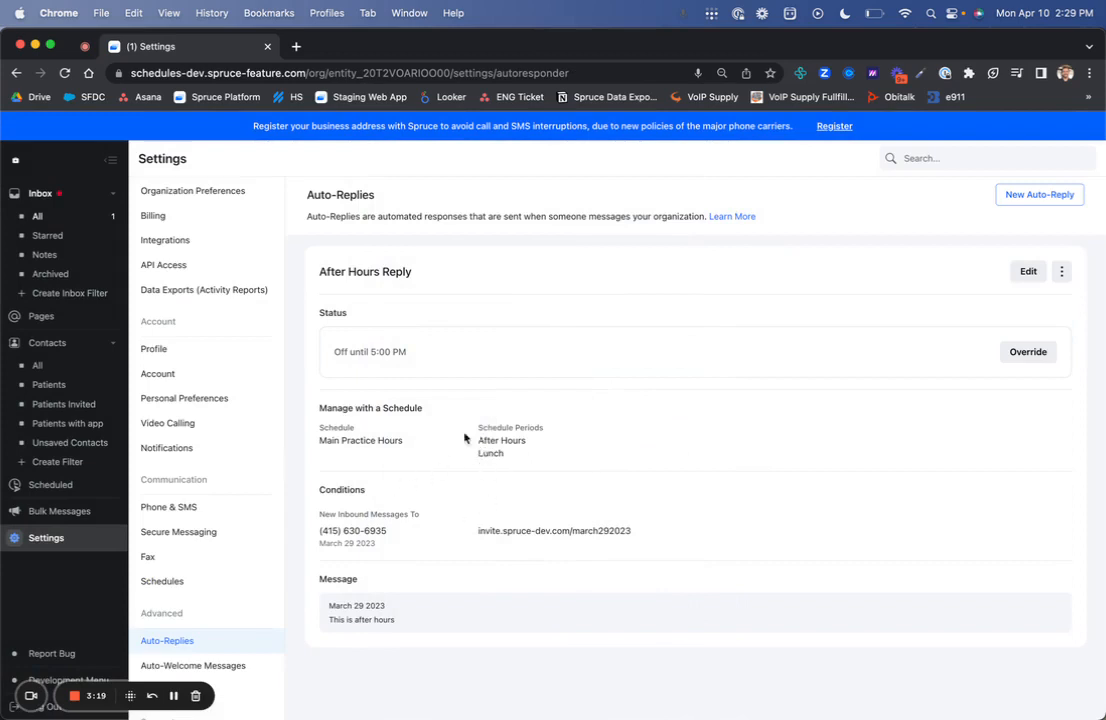
{"action": "triple_click", "coordinate": [363, 352]}
{"action": "left_click", "coordinate": [437, 362]}
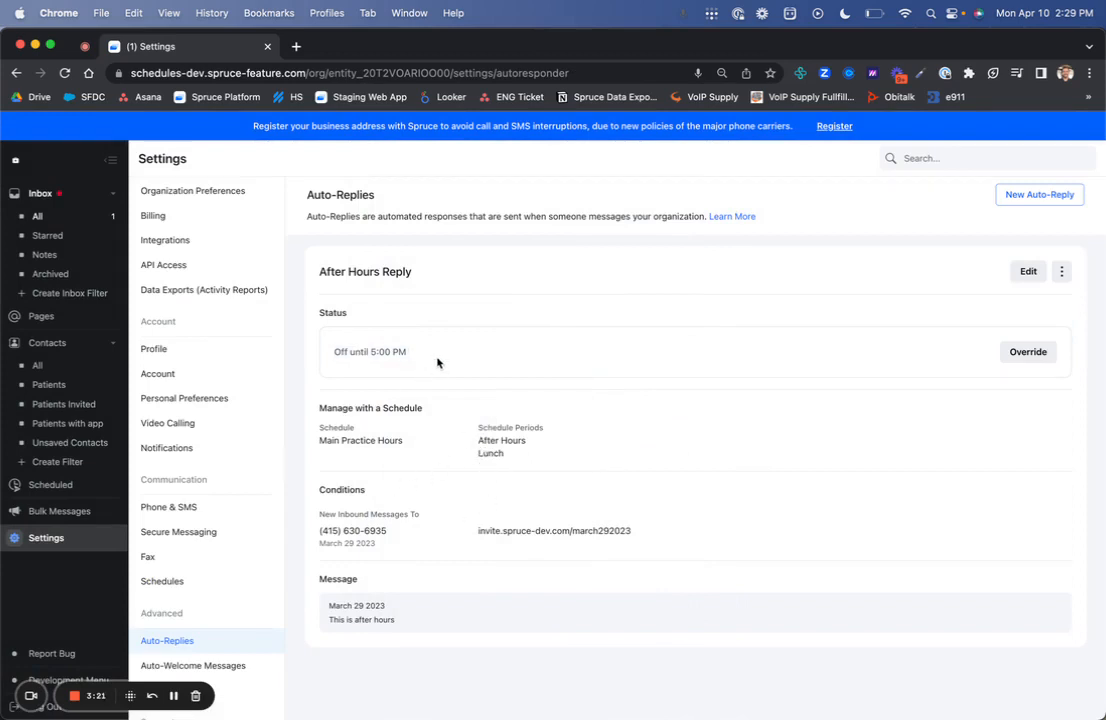